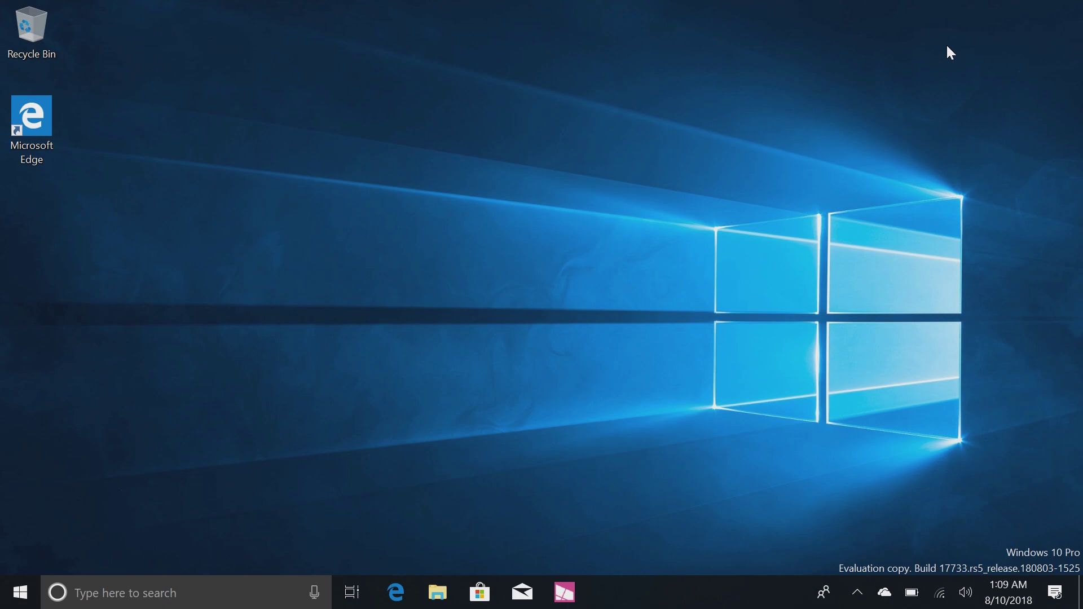
Step: Open File Explorer and briefly show, then hide, the file management commands
click(439, 592)
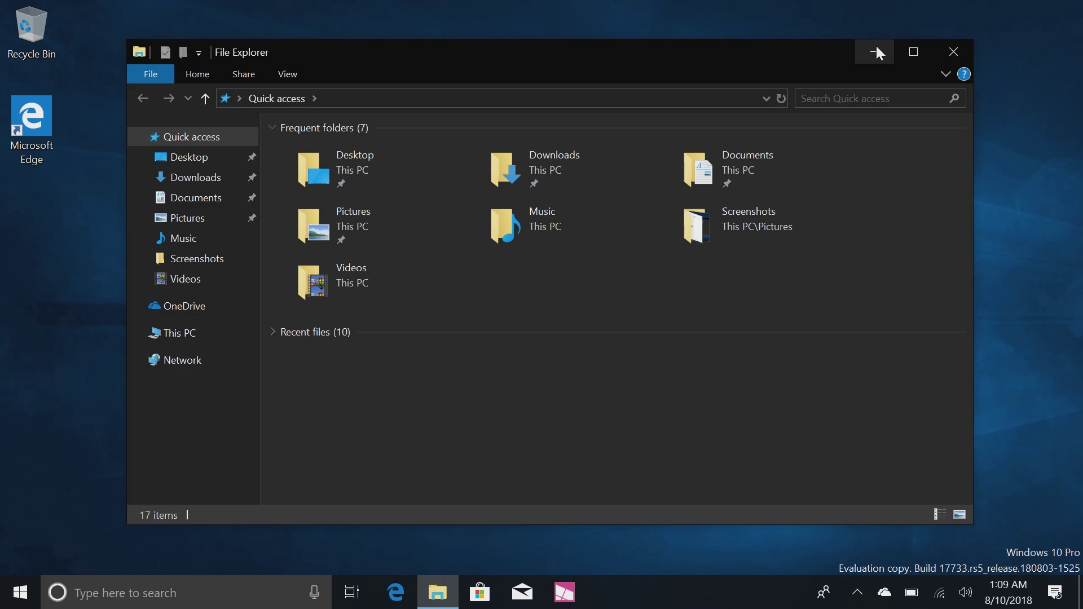
click(208, 75)
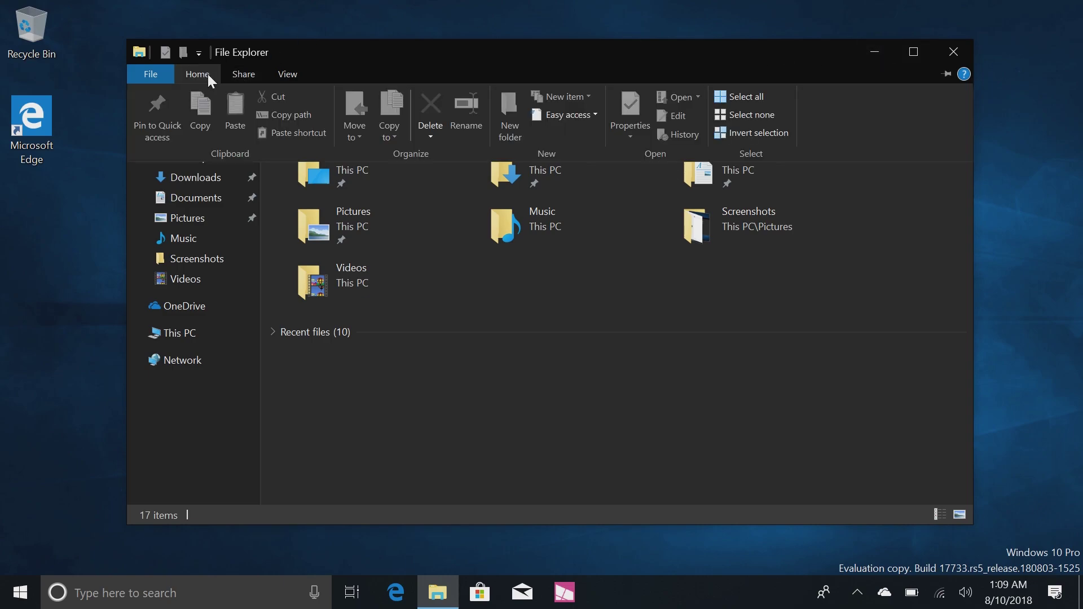
click(465, 436)
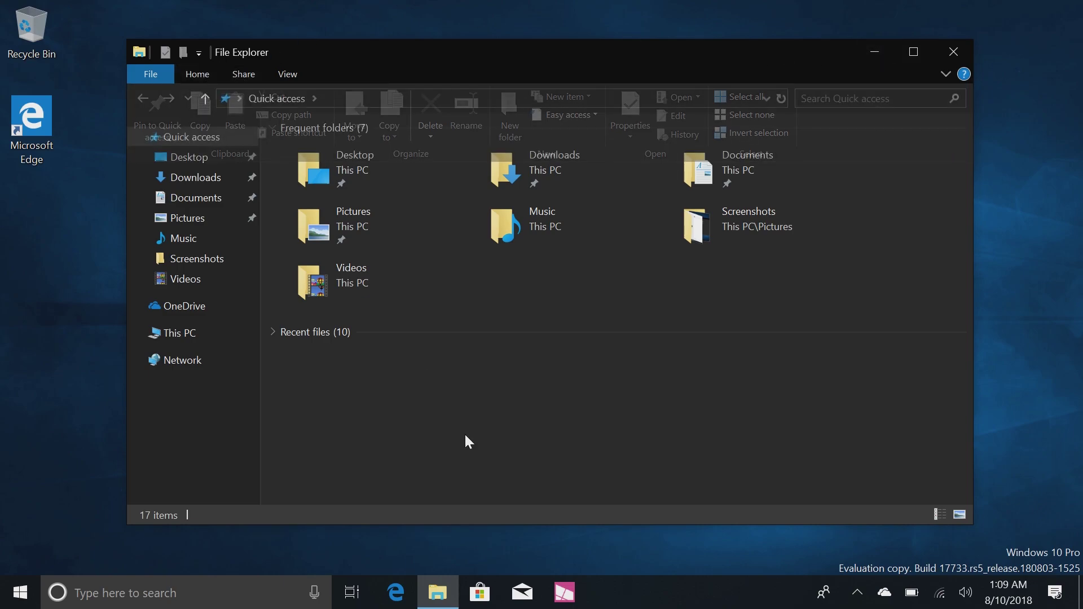
Step: Go to This PC and pin the View ribbon so it stays showing
click(203, 328)
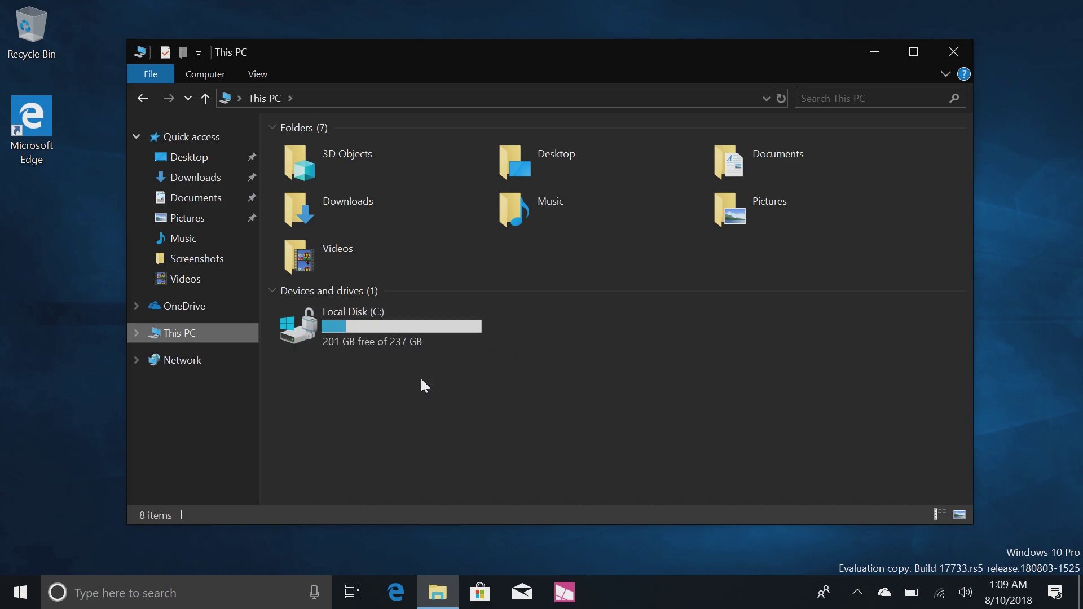
click(209, 74)
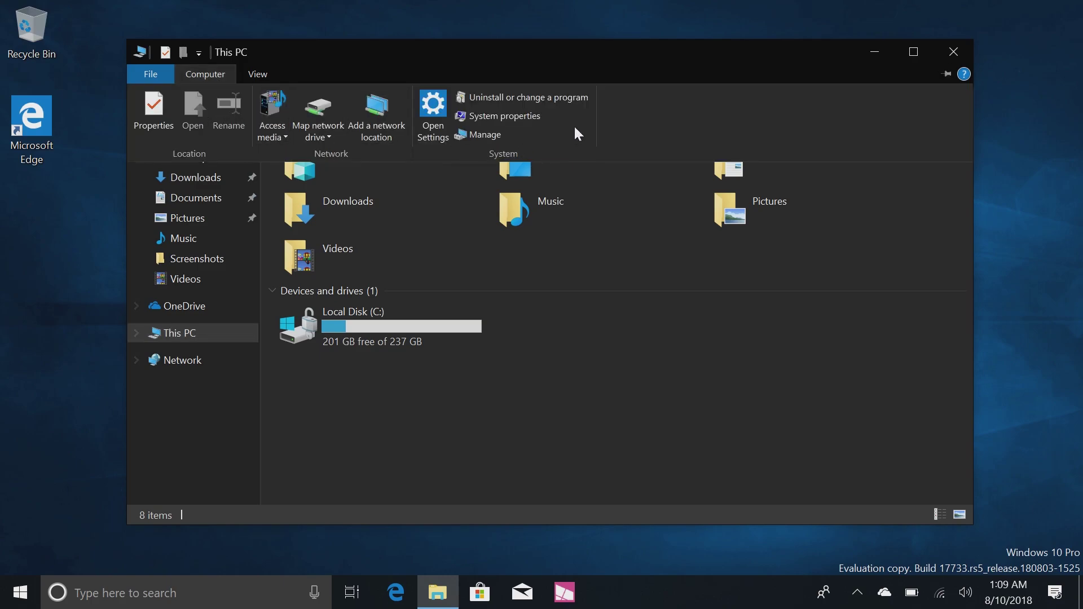
double_click(251, 74)
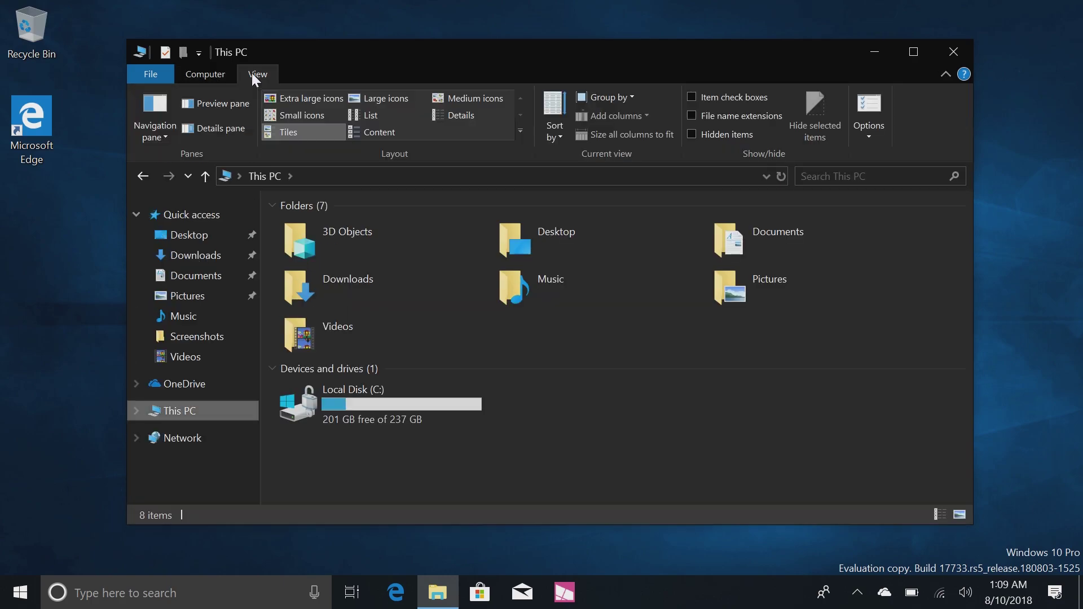
right_click(616, 464)
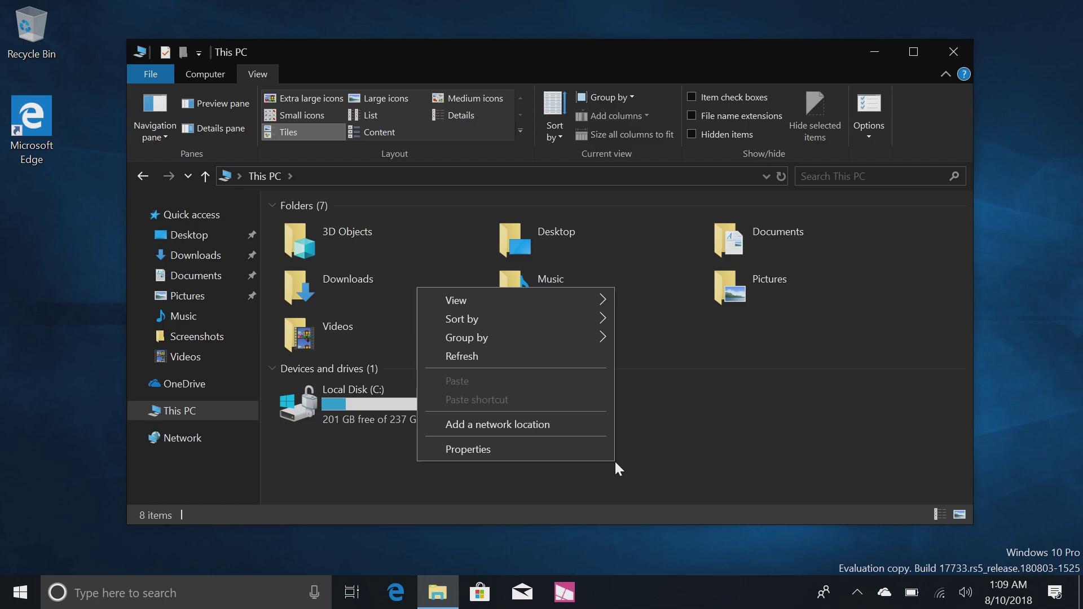
click(656, 460)
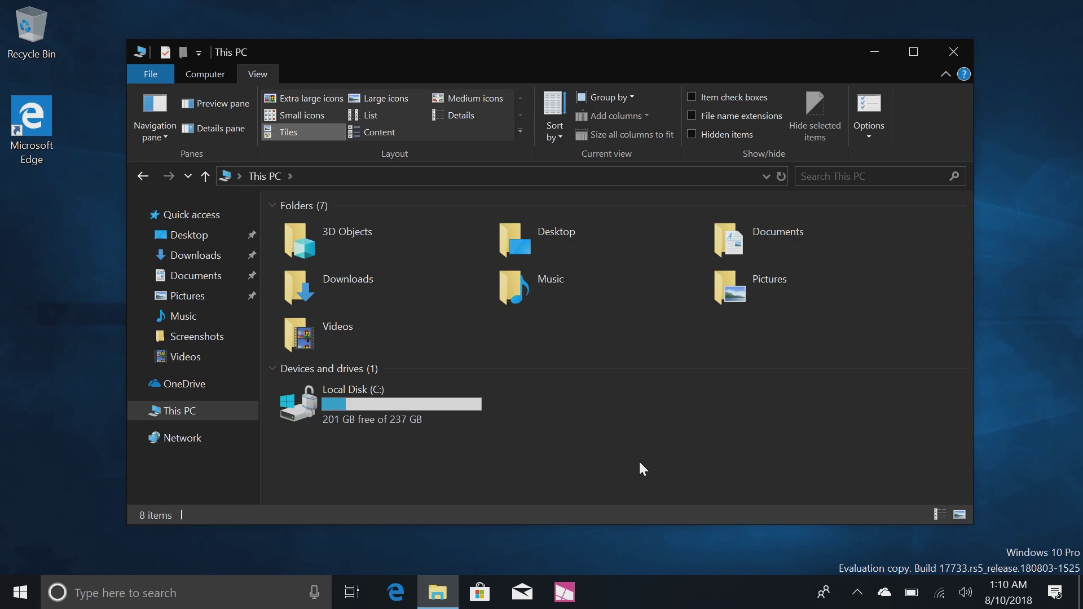
Step: View the Local Disk (C:) properties, then close them
right_click(421, 415)
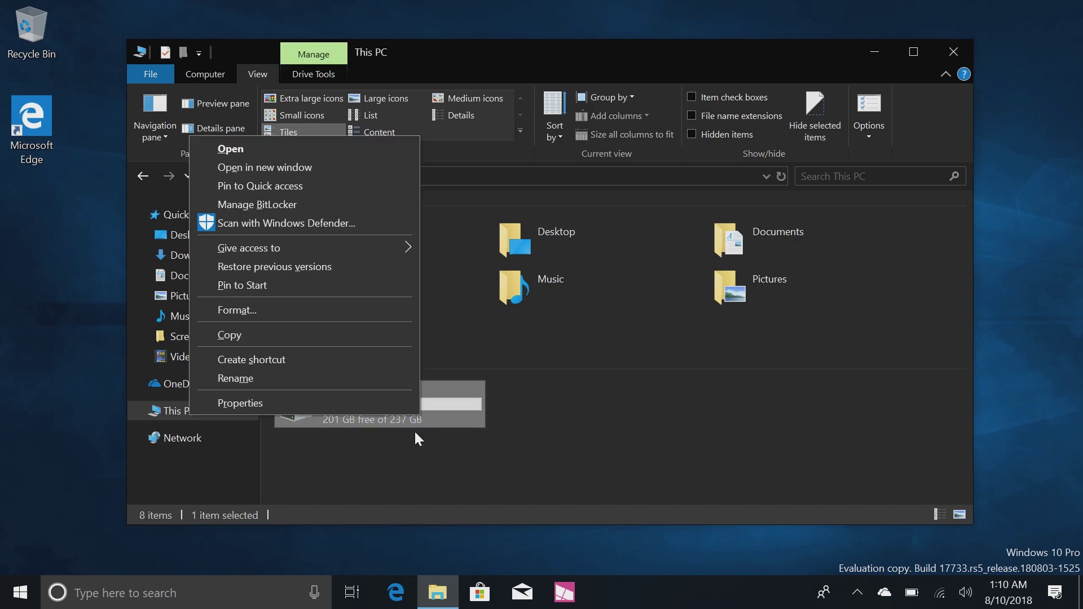
click(379, 402)
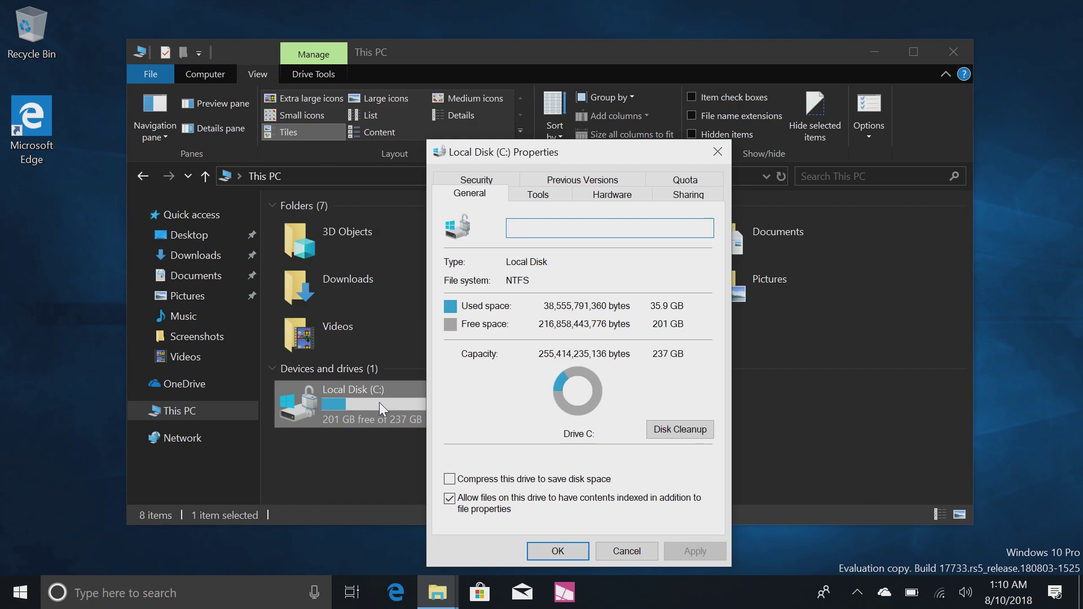
click(727, 148)
Step: Open Documents and bring up its context menu without choosing anything
click(174, 280)
right_click(395, 327)
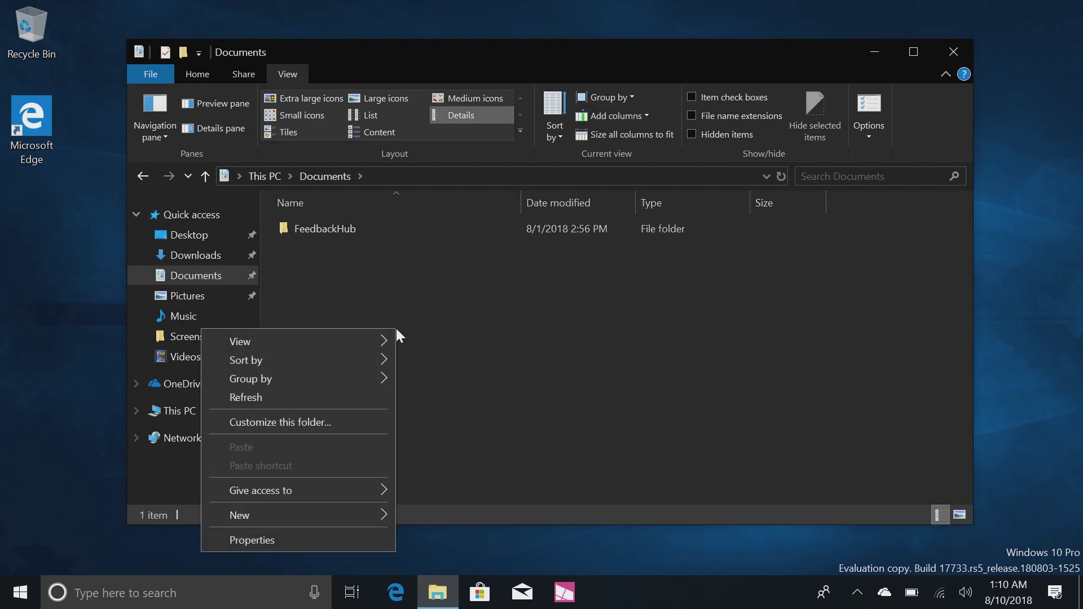
click(459, 305)
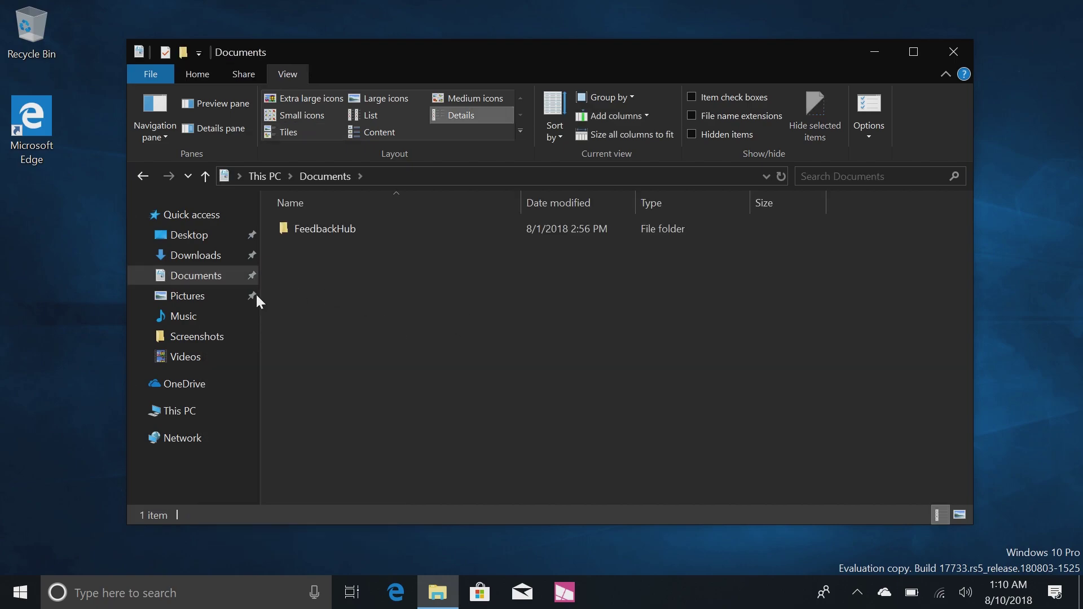
right_click(329, 342)
click(436, 349)
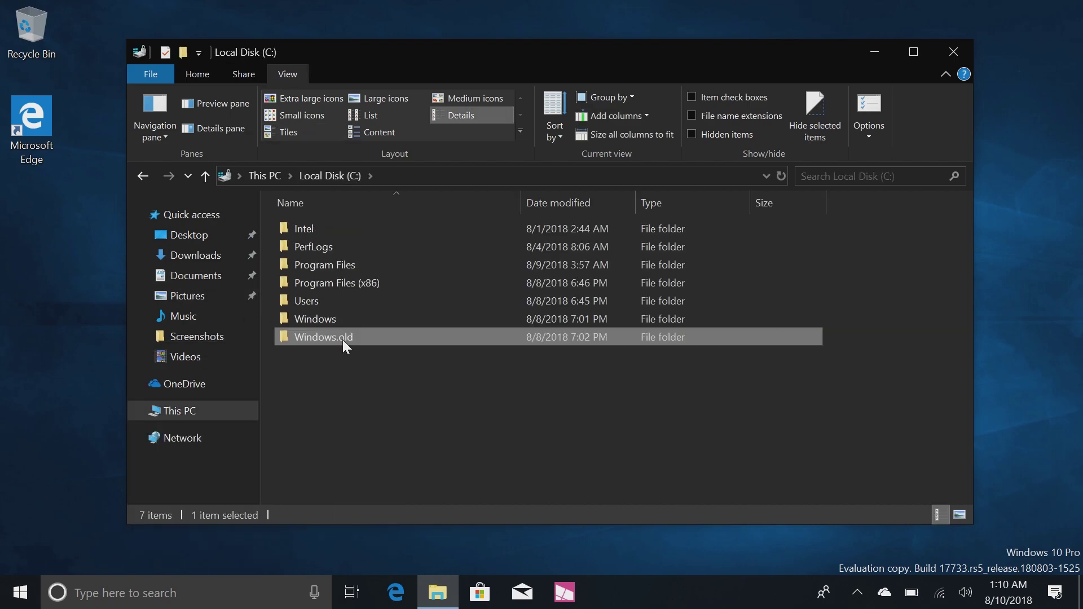
Step: Copy Windows.old, paste it into Documents, and cancel at the Folder Access Denied prompt
right_click(343, 340)
click(186, 240)
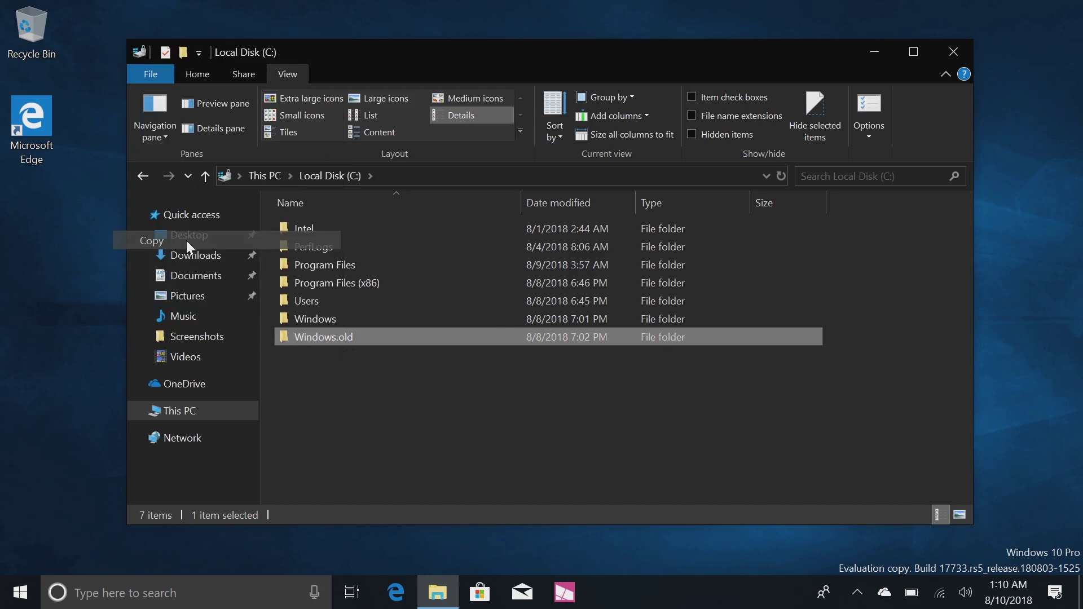
click(181, 275)
right_click(355, 337)
click(264, 454)
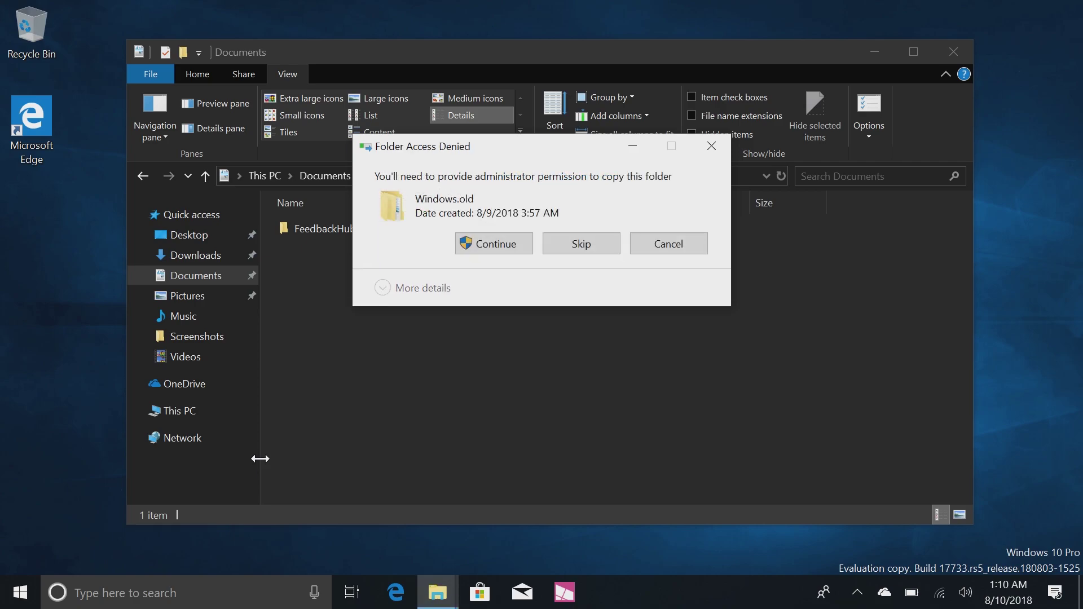
click(687, 243)
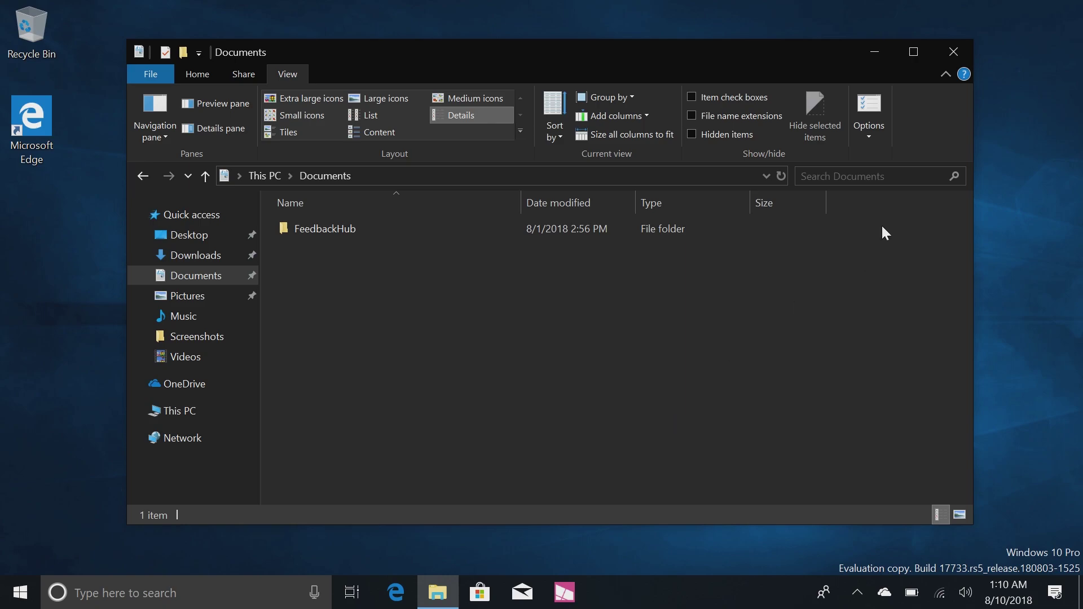
Step: Close the Documents window and reopen This PC through a Start search for 'contr'
click(968, 59)
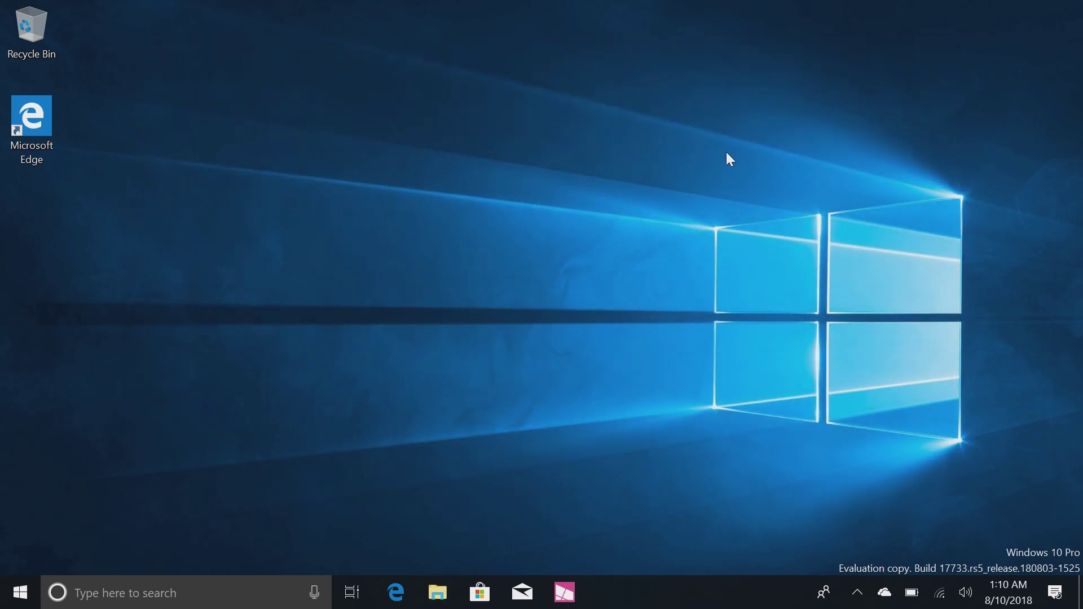
click(20, 592)
text(co)
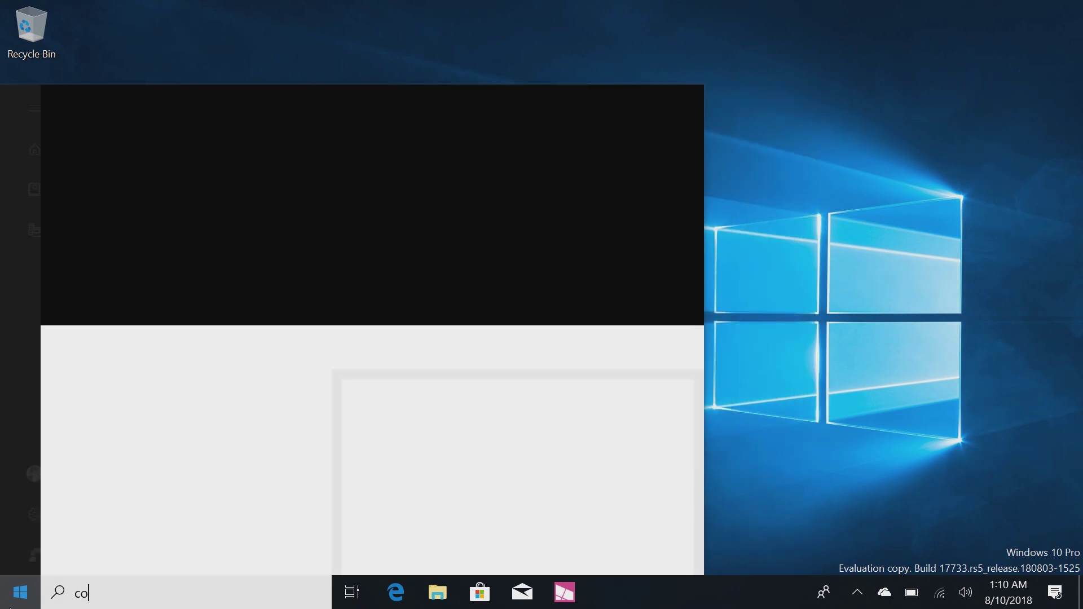
text(ntr)
key(Return)
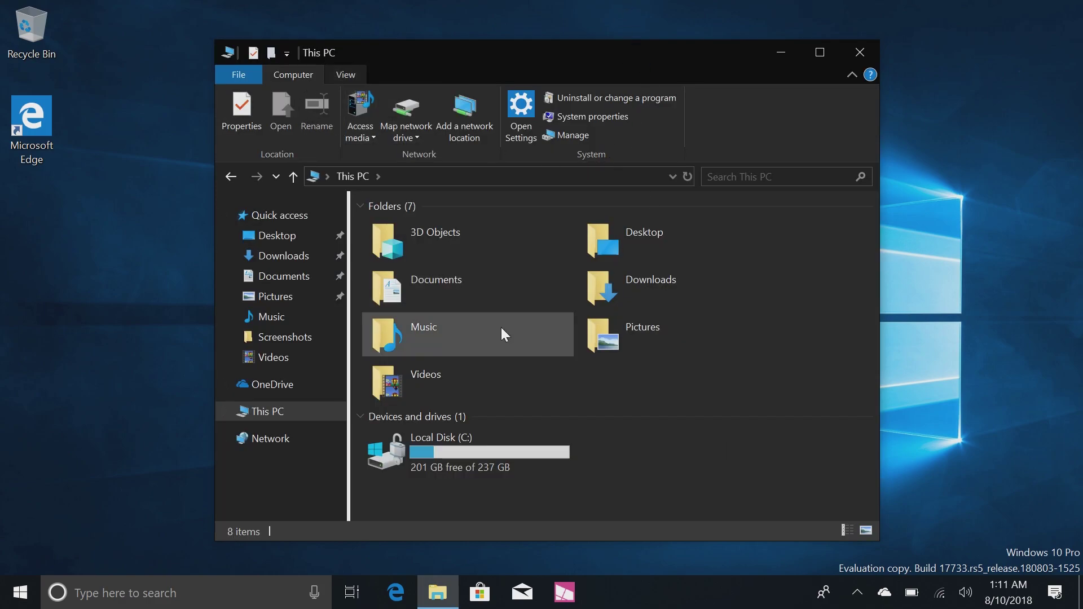
Step: Select and deselect Music and Local Disk (C:), then launch Windows Settings from Start
click(459, 319)
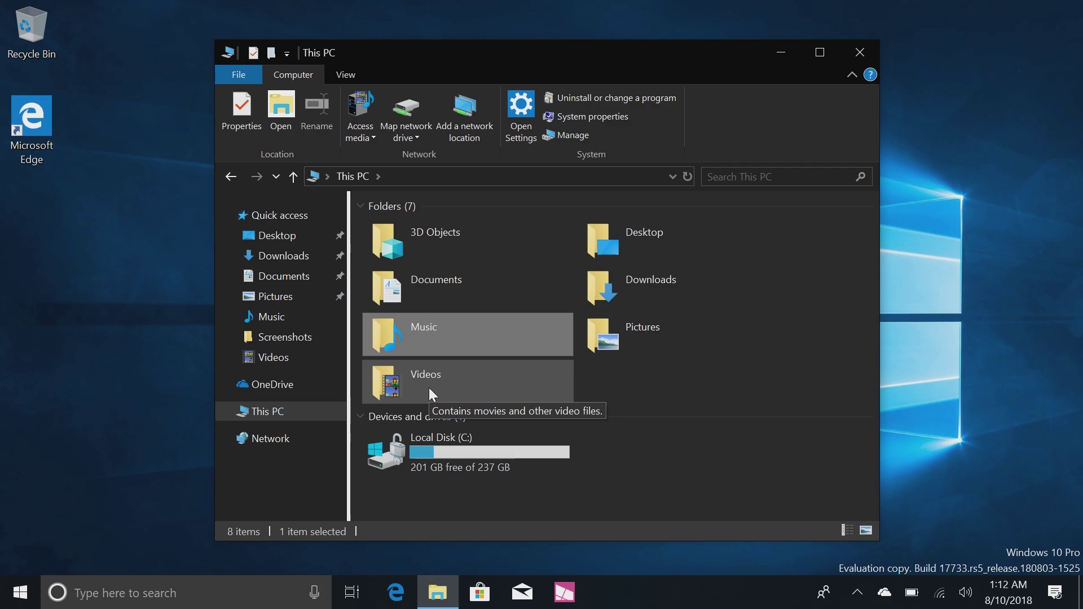
click(276, 416)
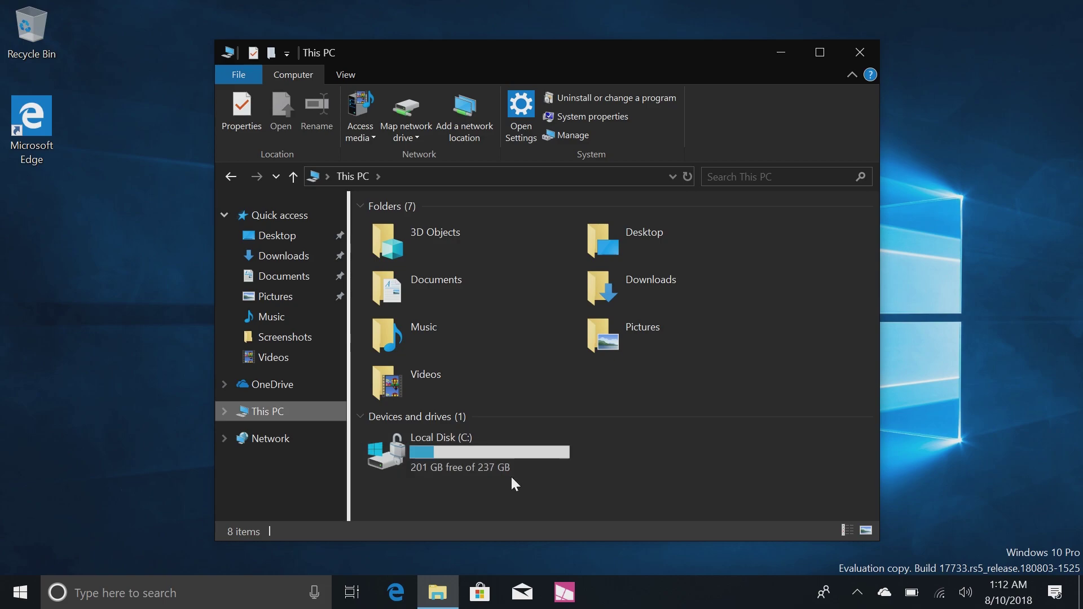
click(526, 439)
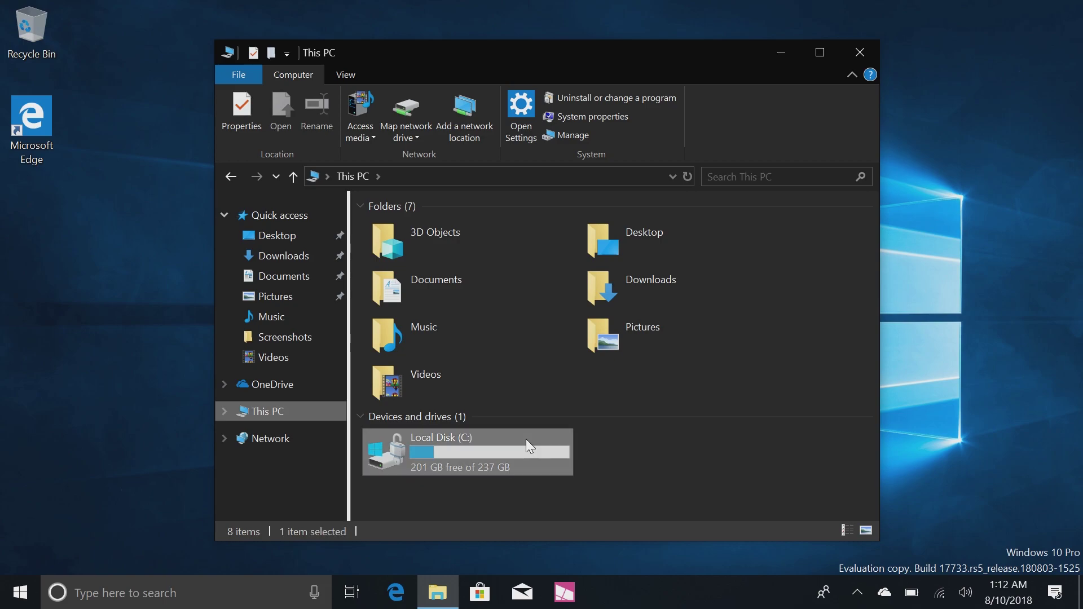
click(608, 458)
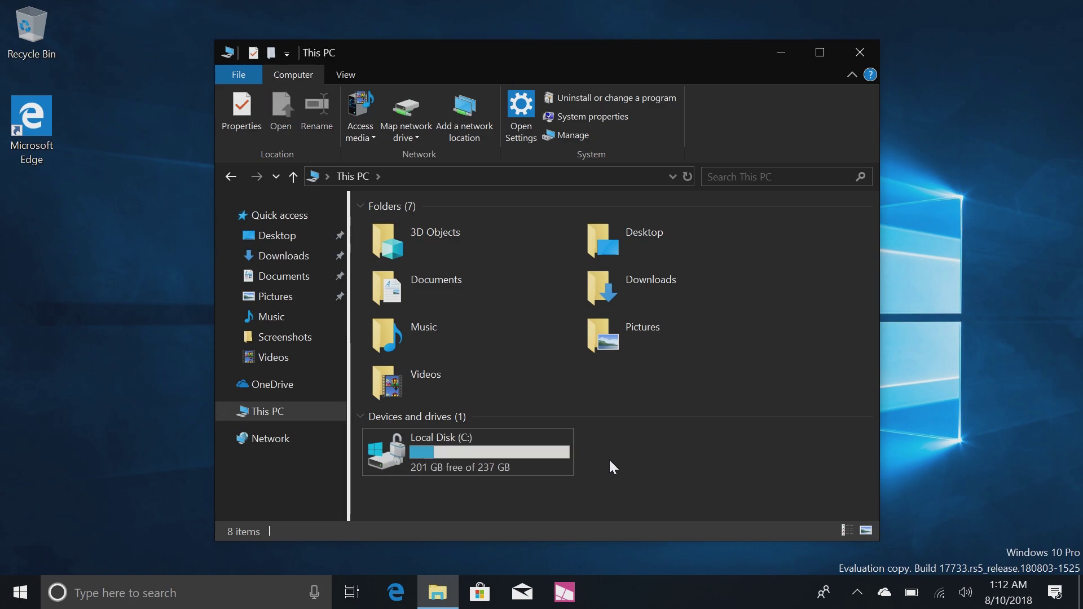
click(20, 592)
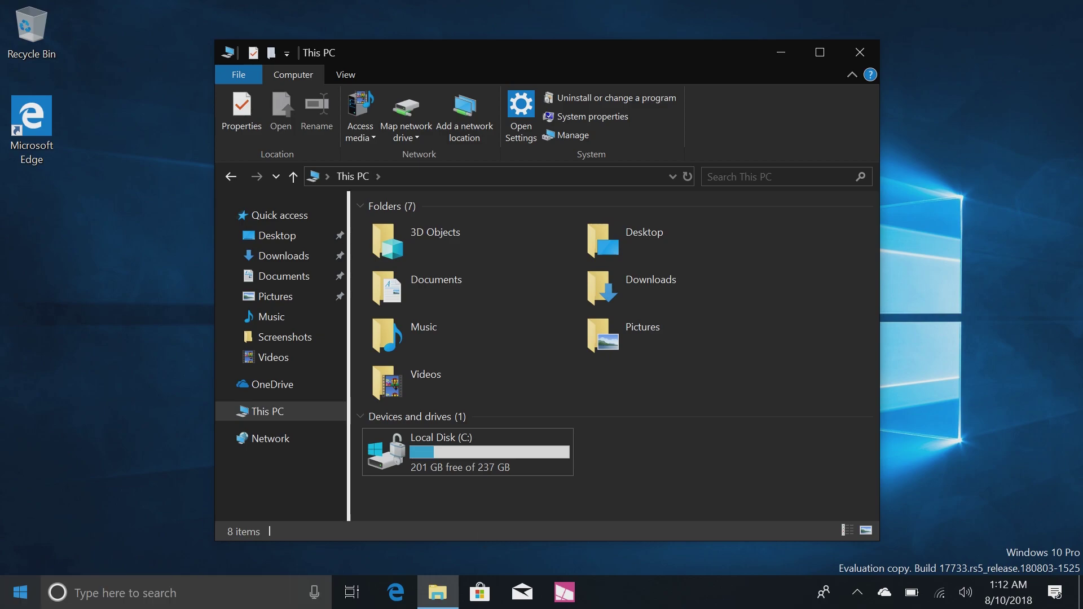
click(22, 514)
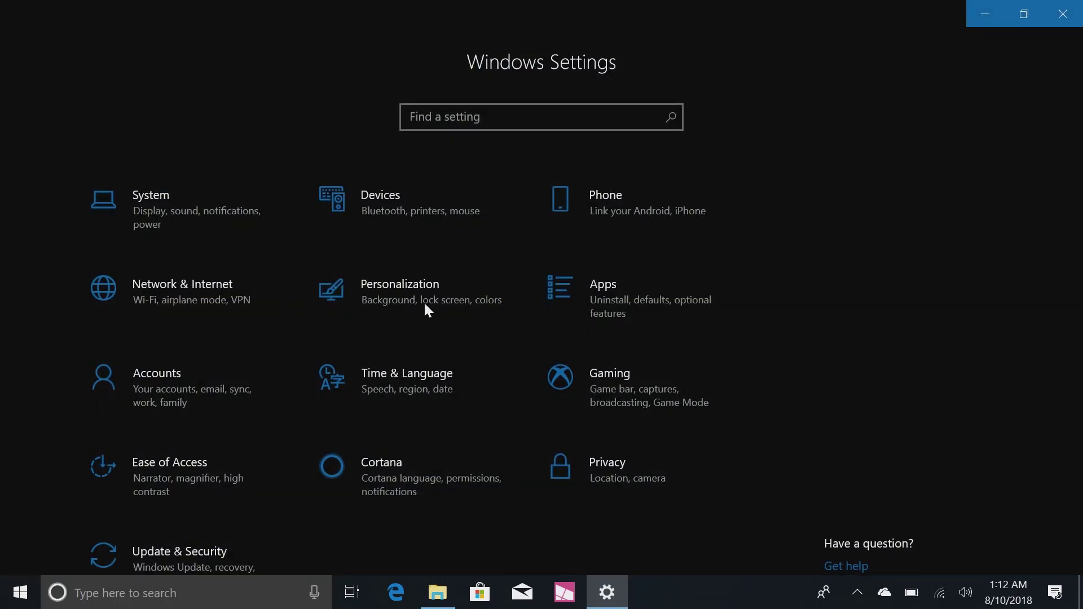
Step: Go to Personalization > Colors and set the default app mode to Light
click(425, 305)
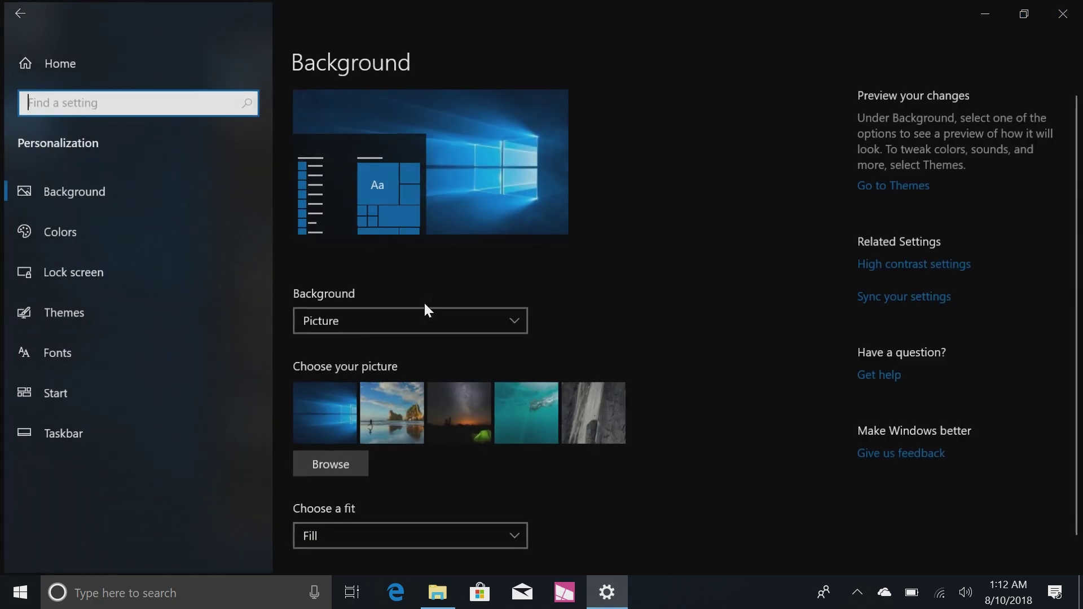
click(97, 257)
click(72, 229)
scroll(586, 419, down, 8)
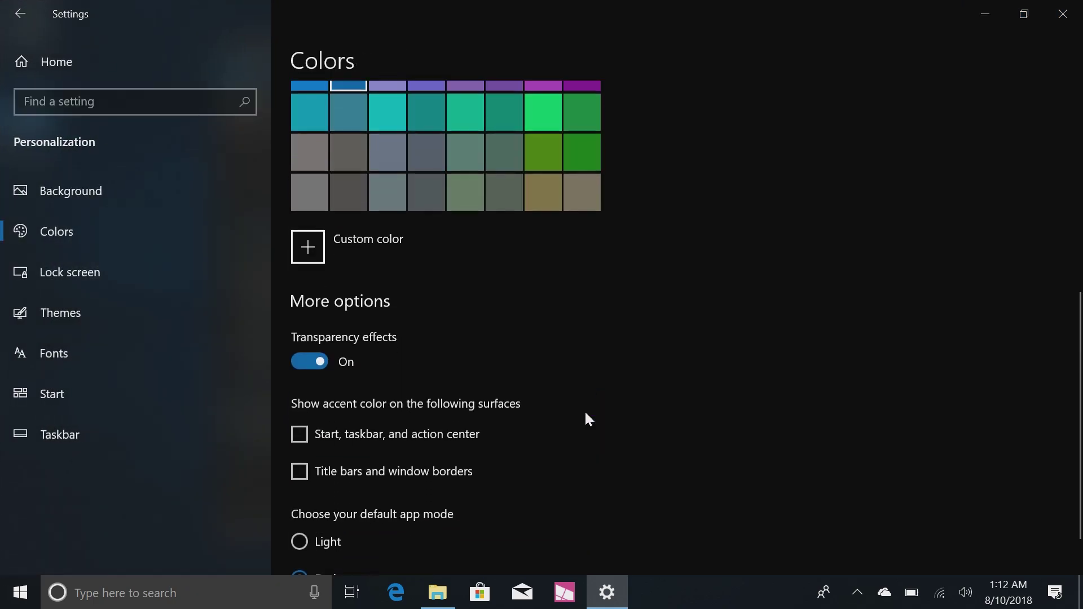
scroll(587, 419, down, 1)
click(329, 475)
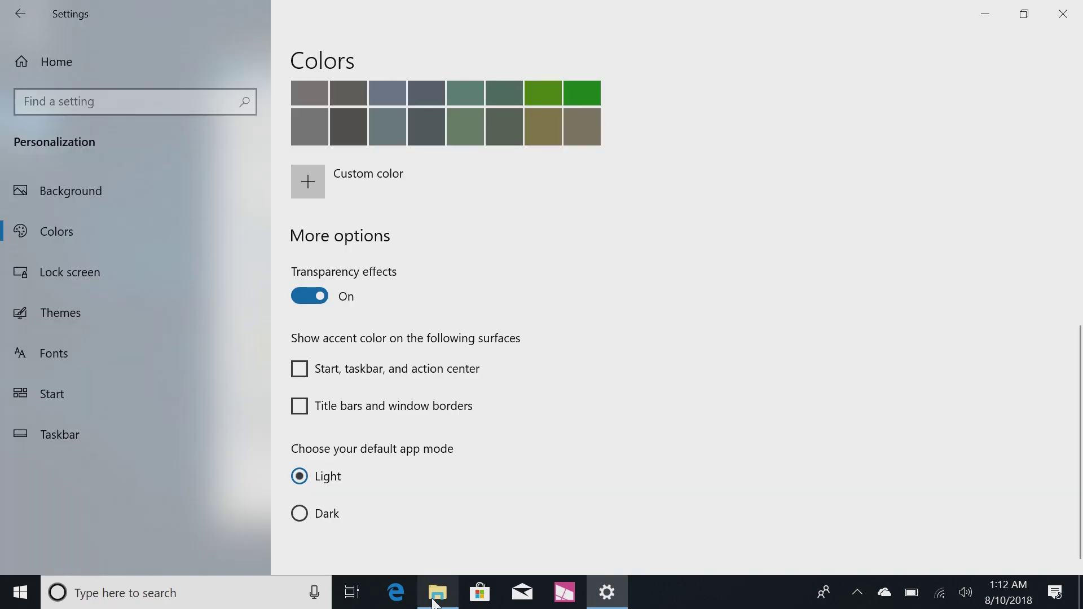
Step: Open File Explorer on This PC beside Settings and switch the app mode to Dark
click(431, 592)
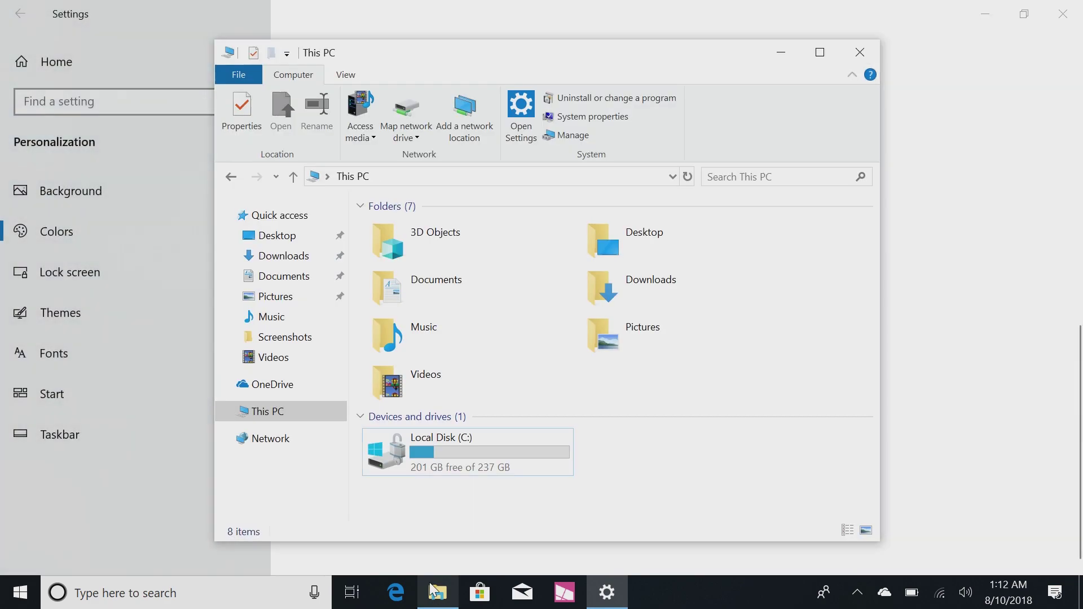
drag(778, 5, 762, 230)
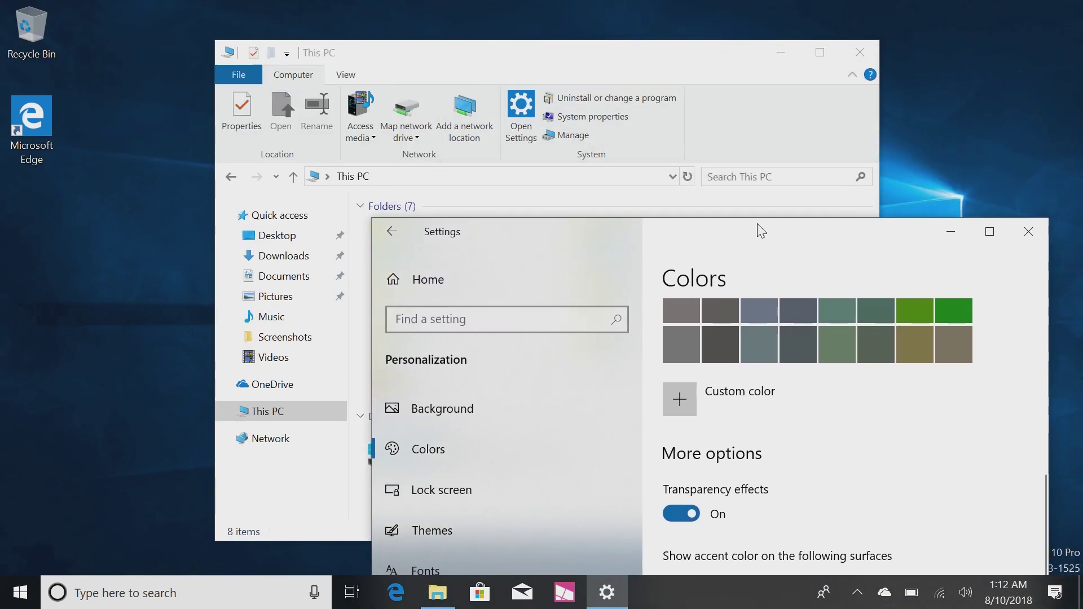
scroll(858, 346, down, 5)
scroll(858, 346, up, 1)
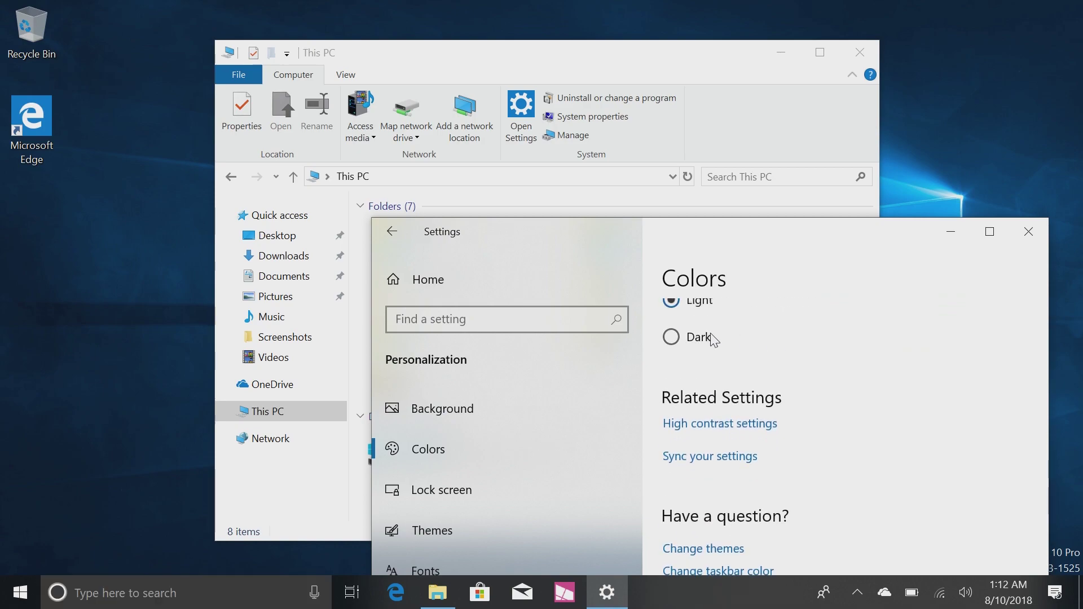
click(712, 337)
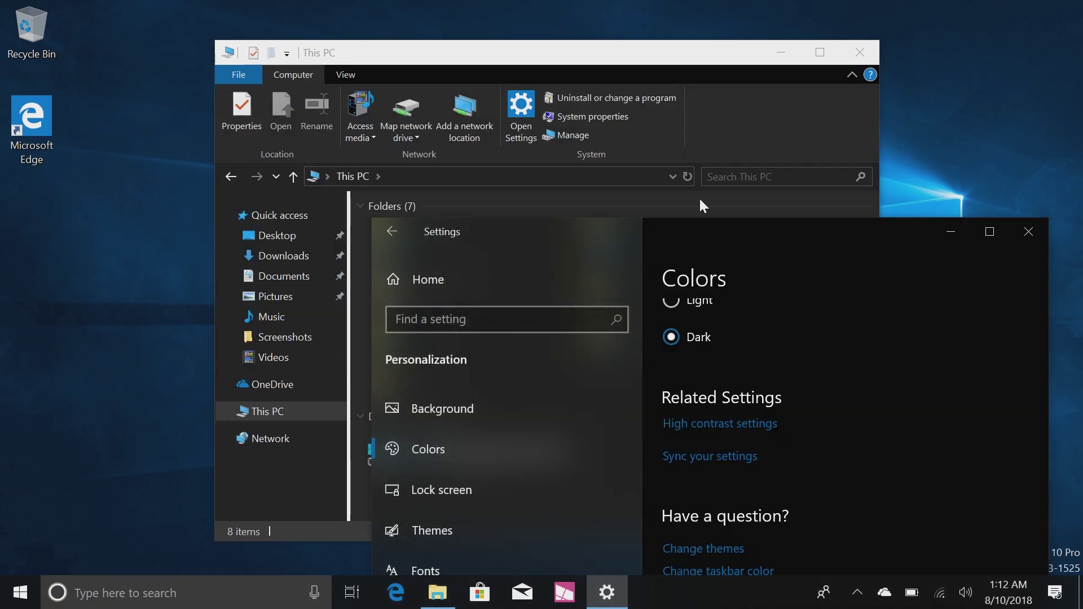
Step: Compare the dark File Explorer with Settings, then close both windows
click(667, 55)
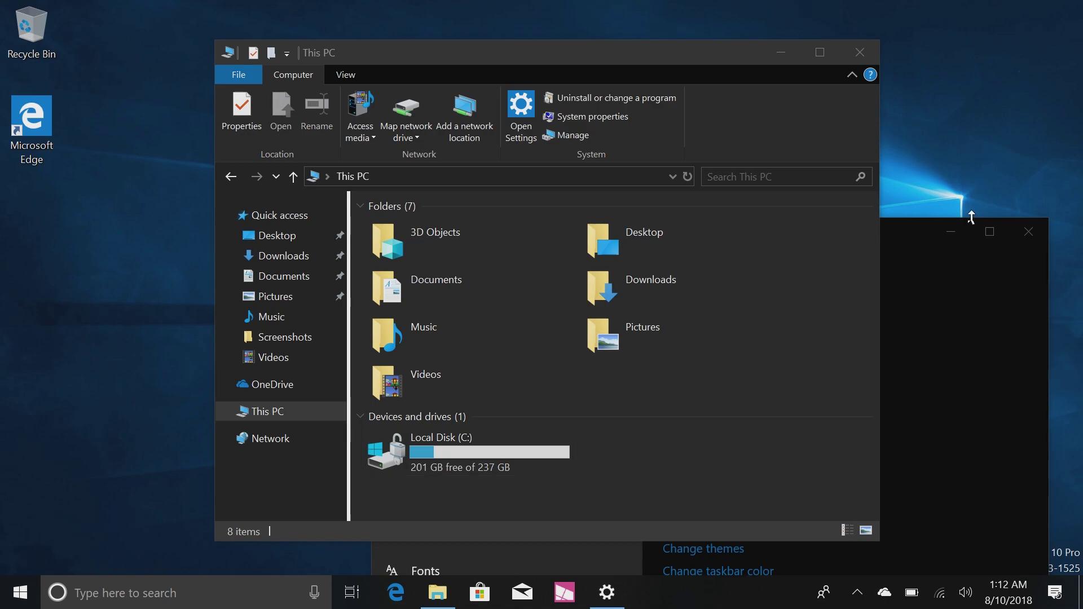
click(982, 255)
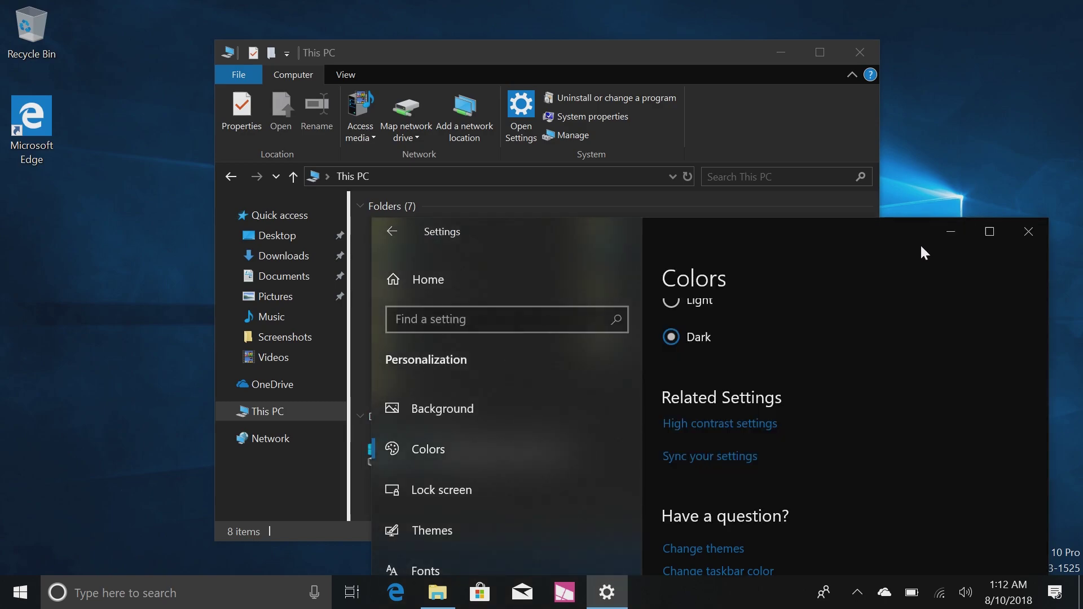
drag(901, 235, 664, 56)
click(811, 57)
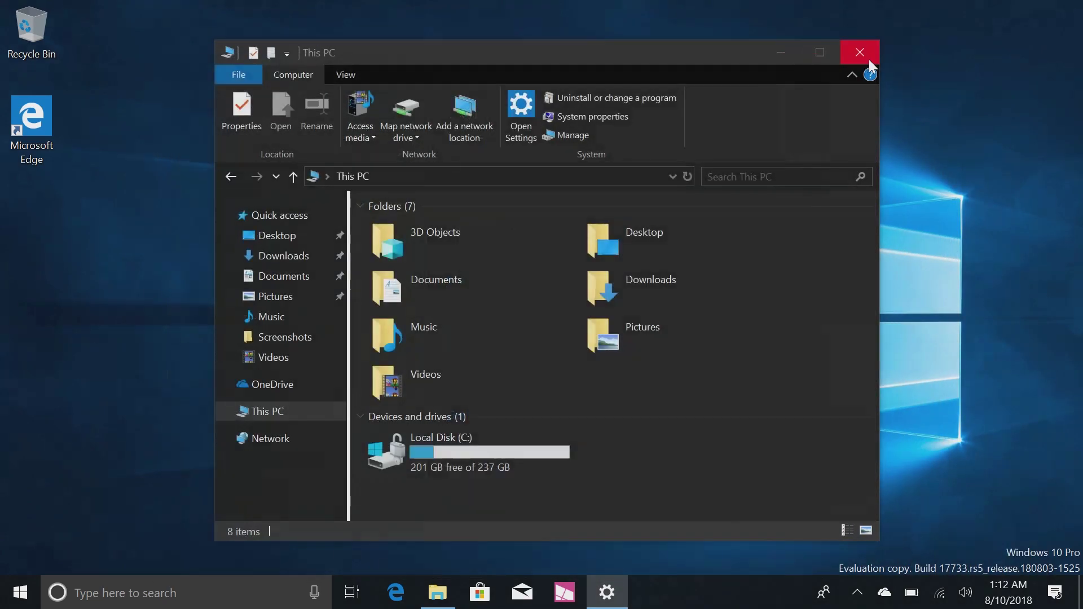
click(874, 60)
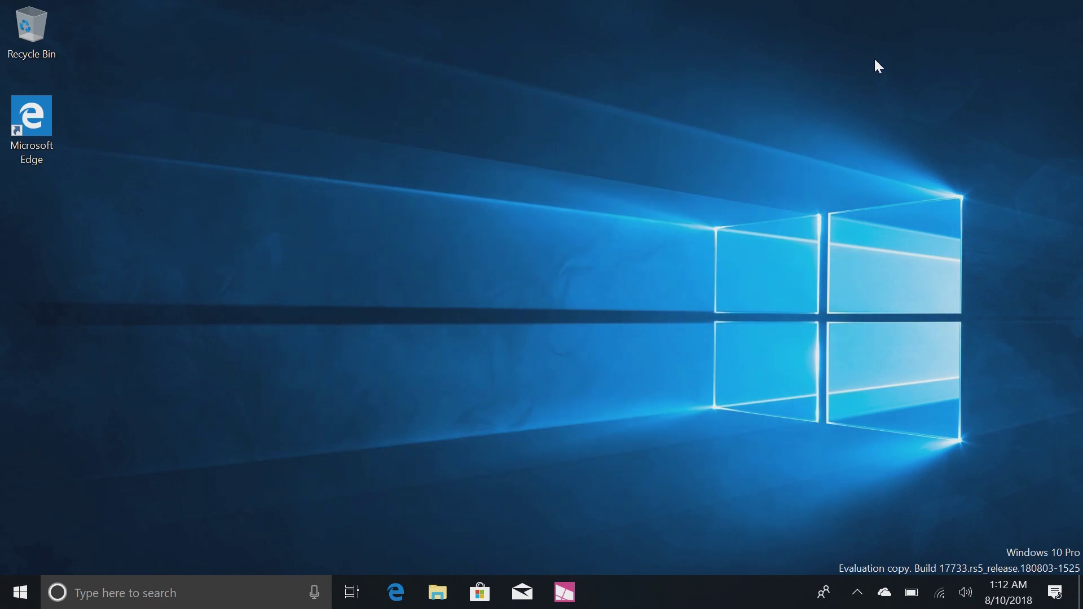
Step: Launch Microsoft Edge from Start and close it again
key(super)
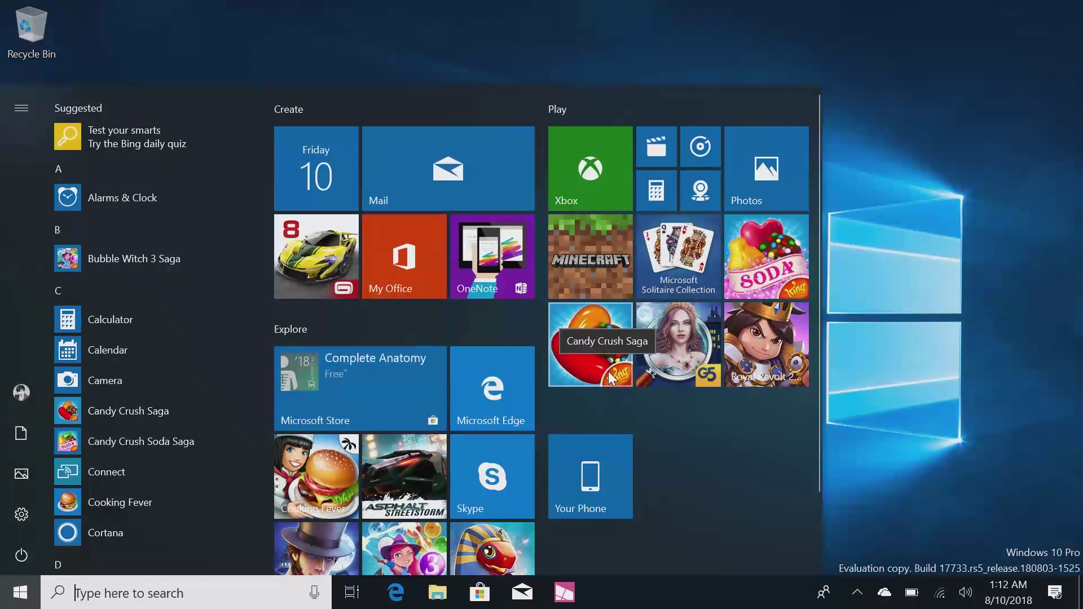
click(492, 389)
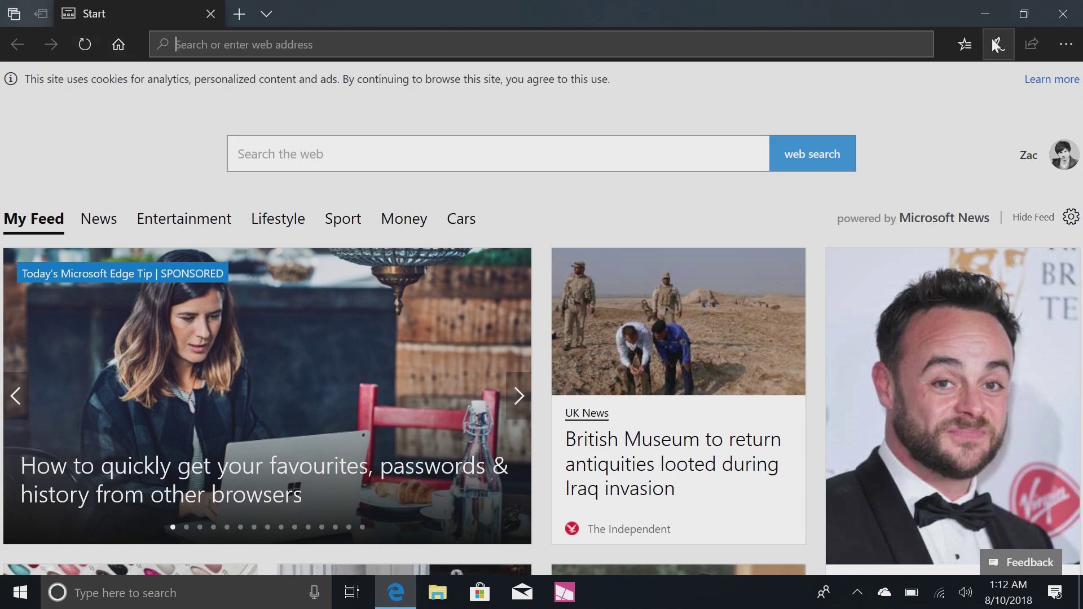
click(1068, 31)
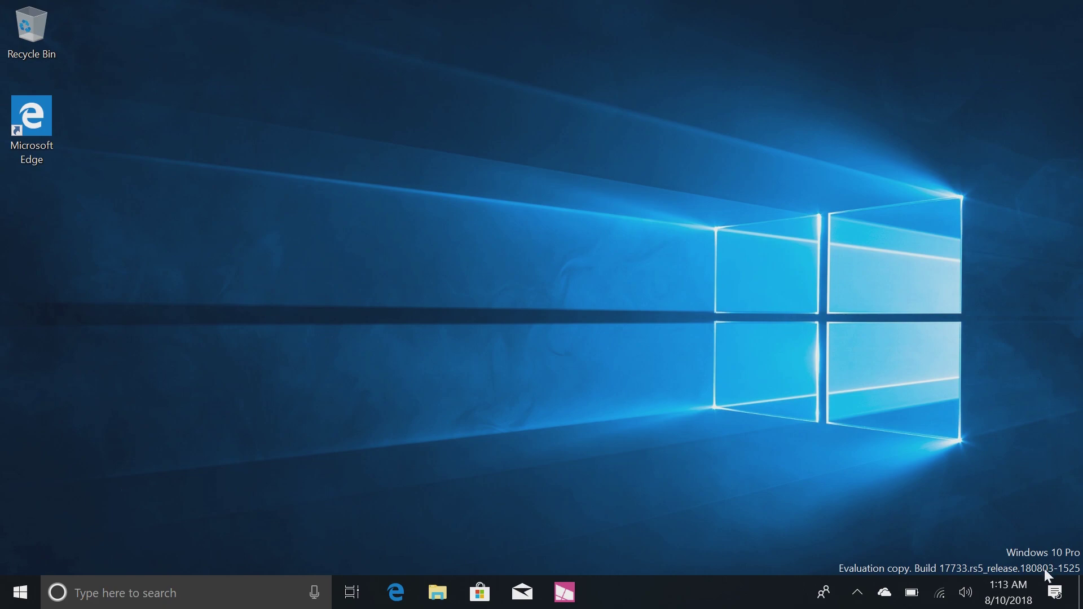
Step: Set Focus assist to Off from the Action Center icon's menu
right_click(1055, 592)
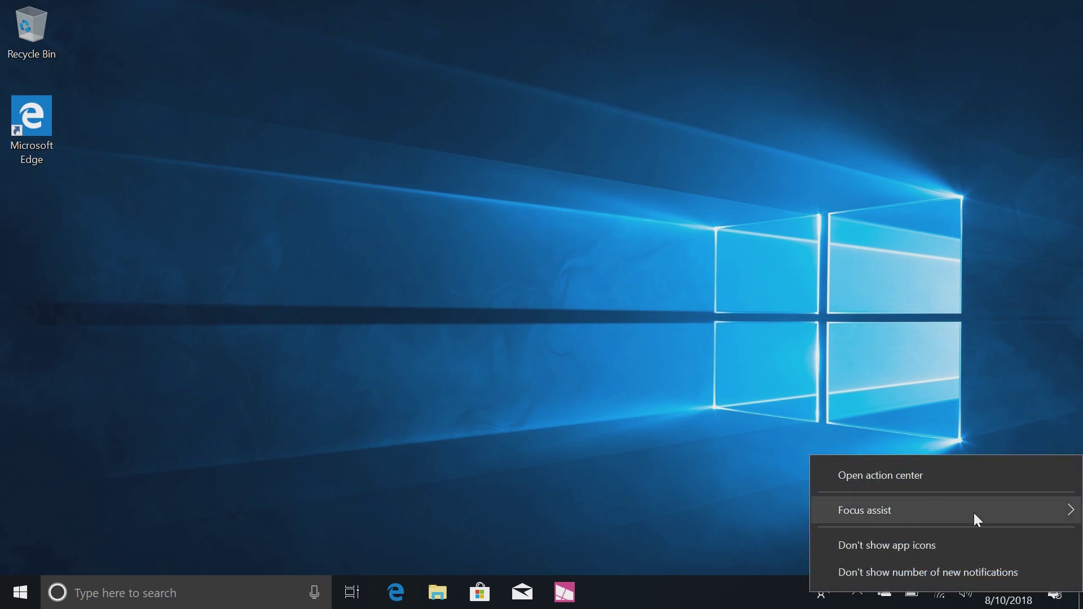
mouse_move(974, 512)
click(691, 511)
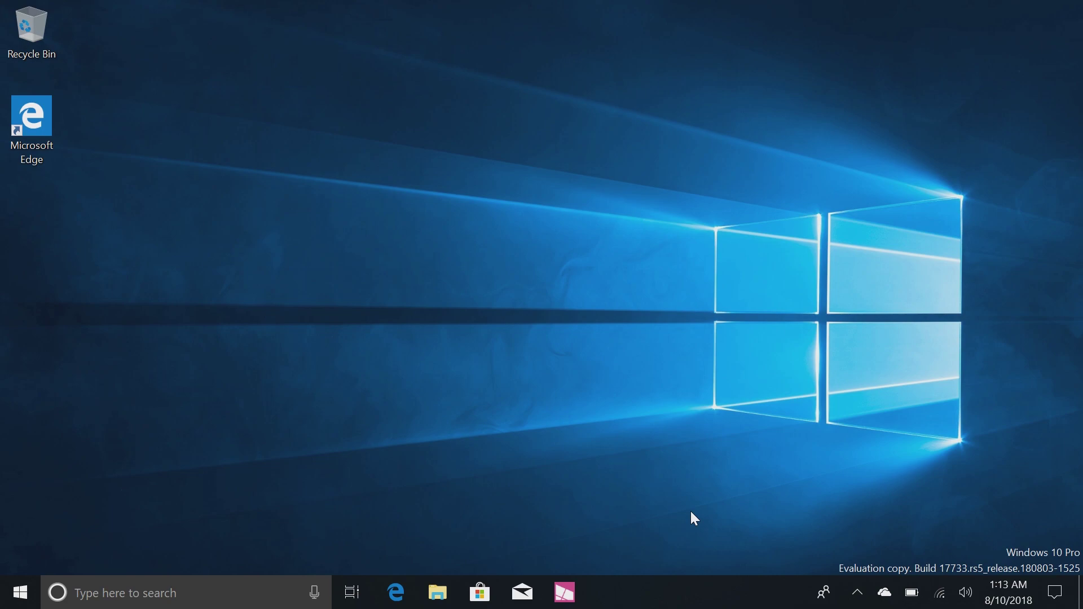
Step: Launch the Your Phone app from its Start menu tile
key(super)
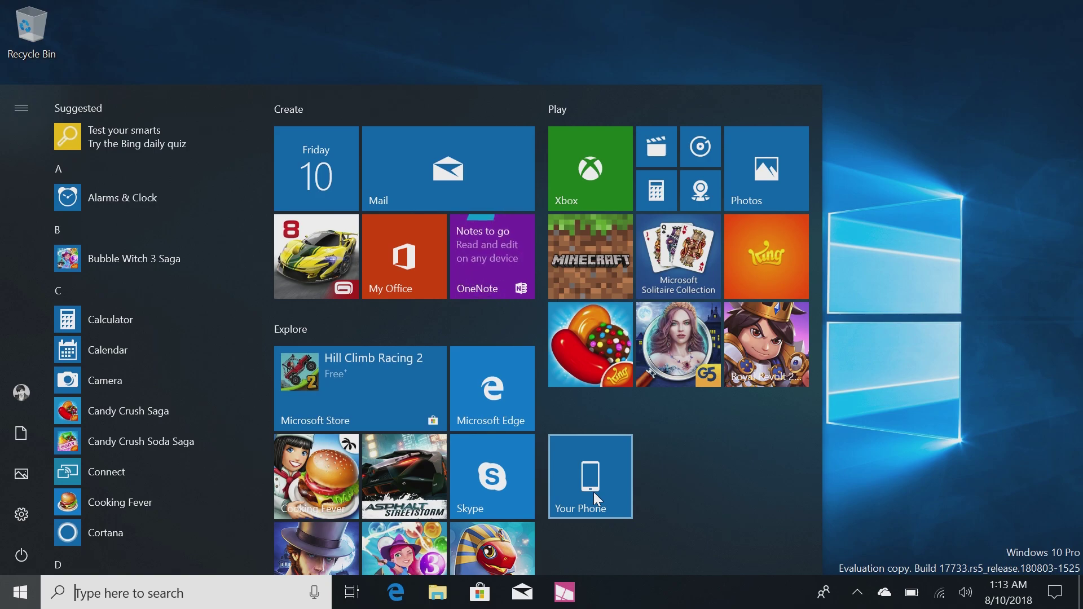
click(594, 493)
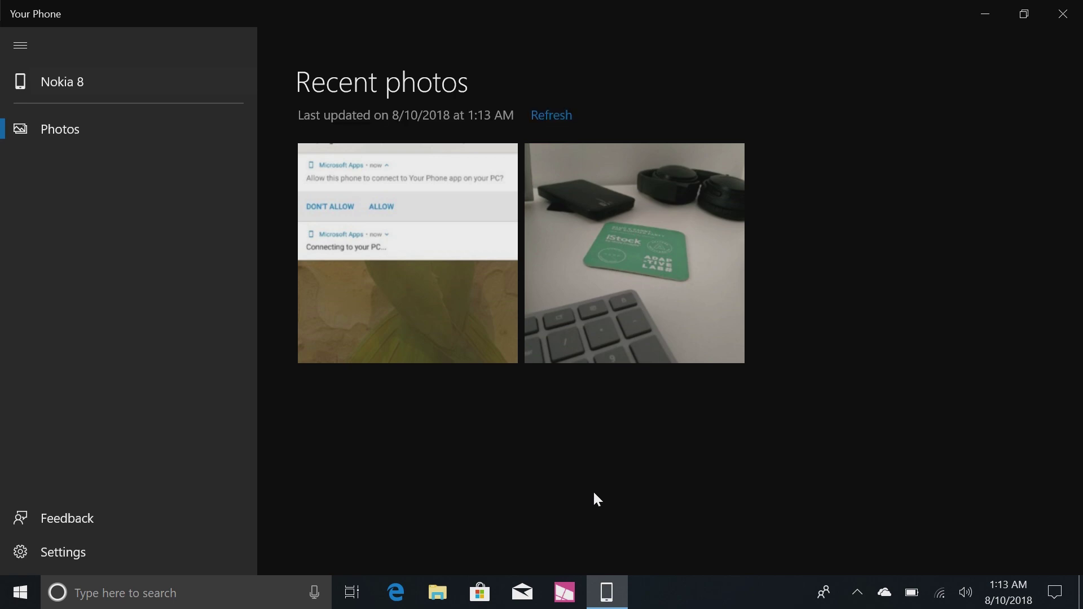
Step: Open the second Recent photos thumbnail, IMG_20180803_020850.jpg, in Photos
click(630, 243)
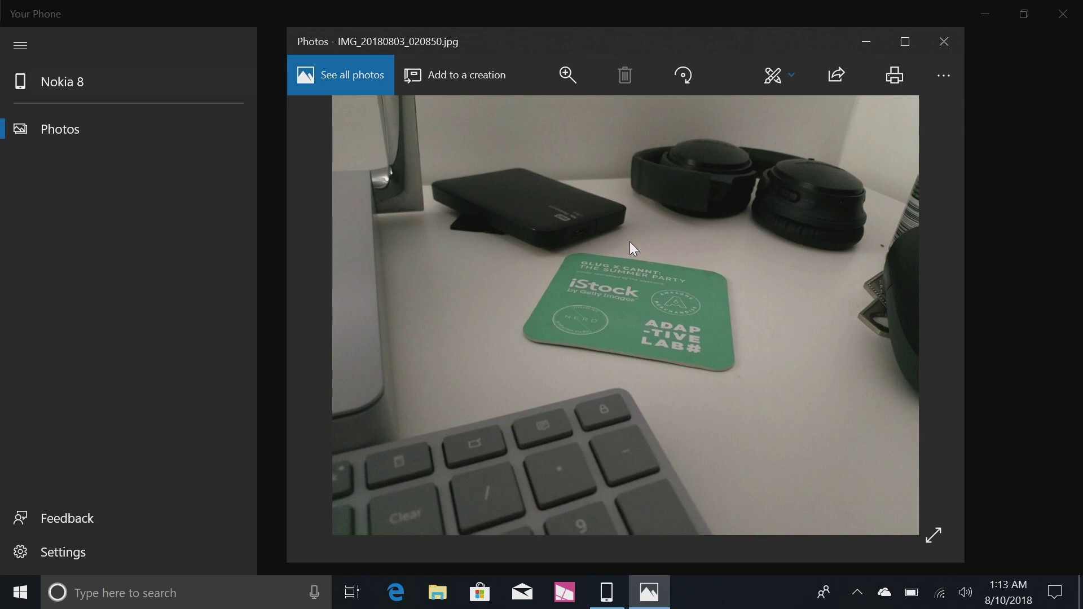
Step: Apply the Mercury filter, lower Light to -80, and save a copy in Pictures
click(769, 85)
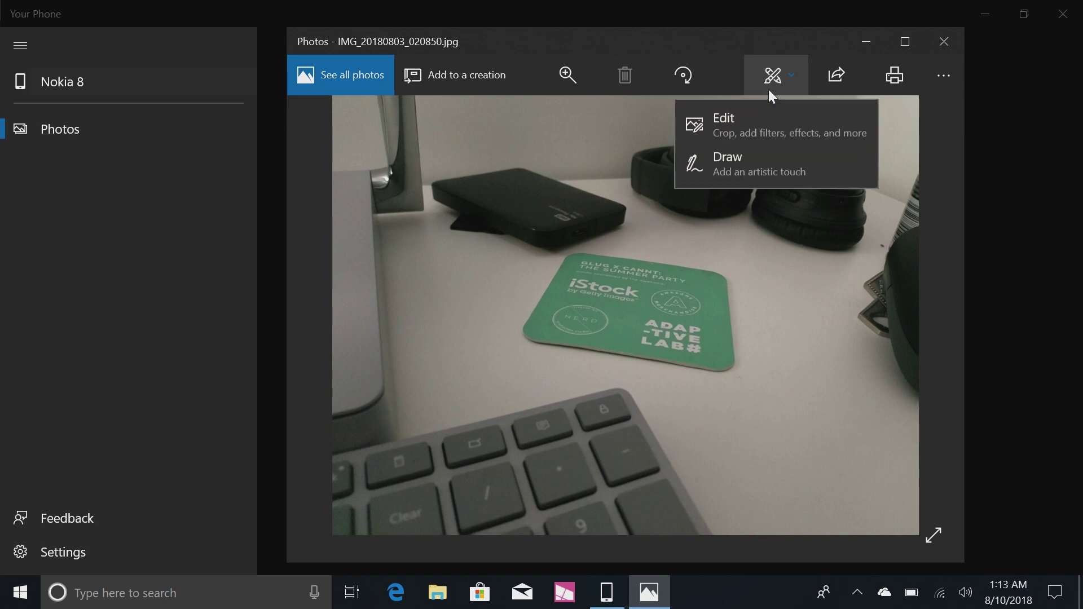
click(759, 131)
scroll(910, 406, down, 5)
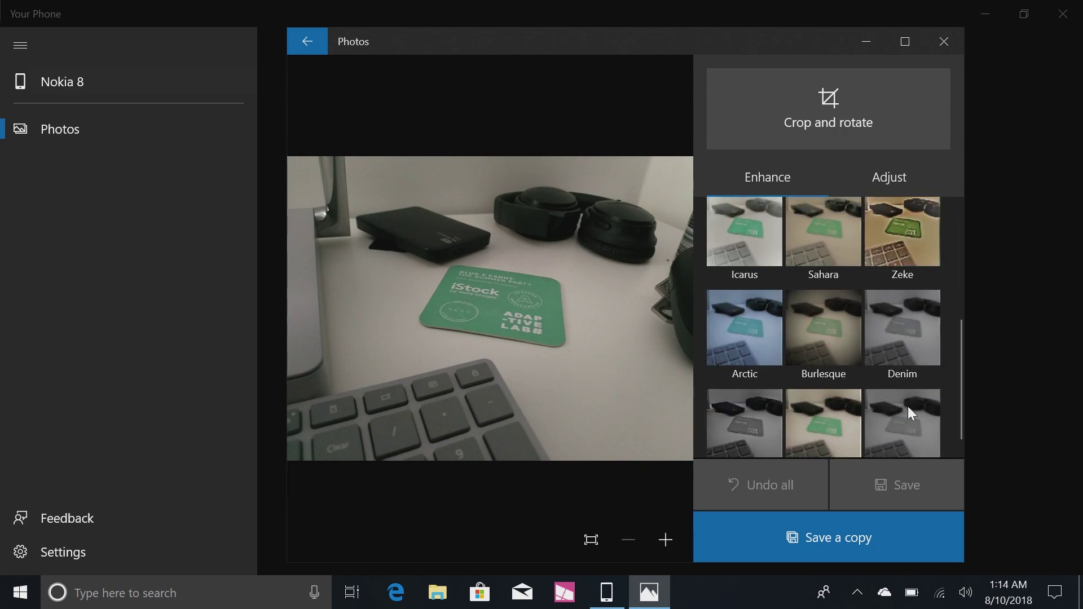
click(908, 406)
click(873, 173)
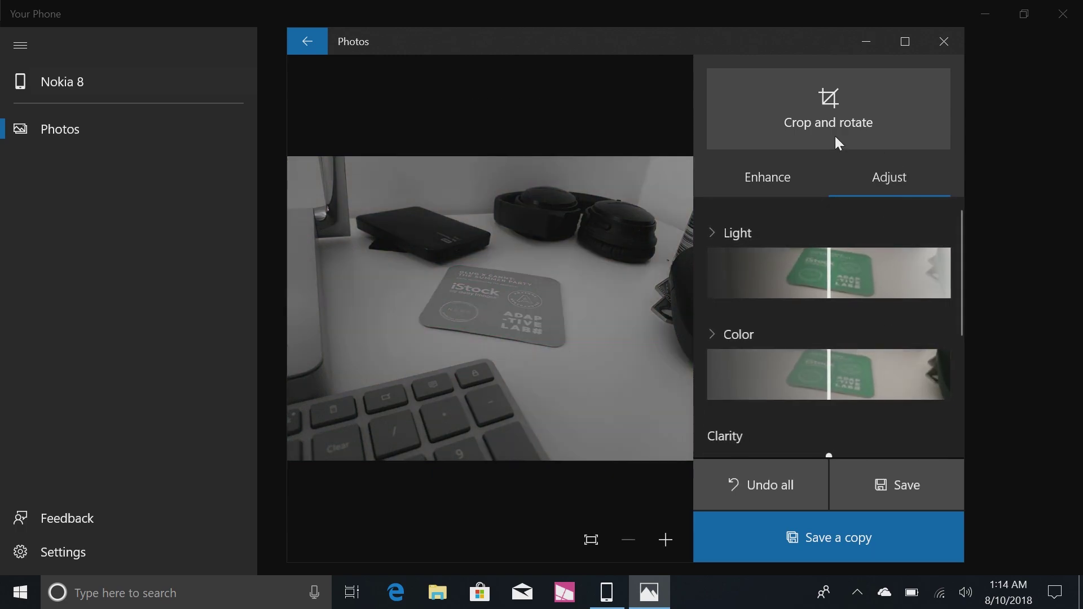
drag(828, 272, 732, 272)
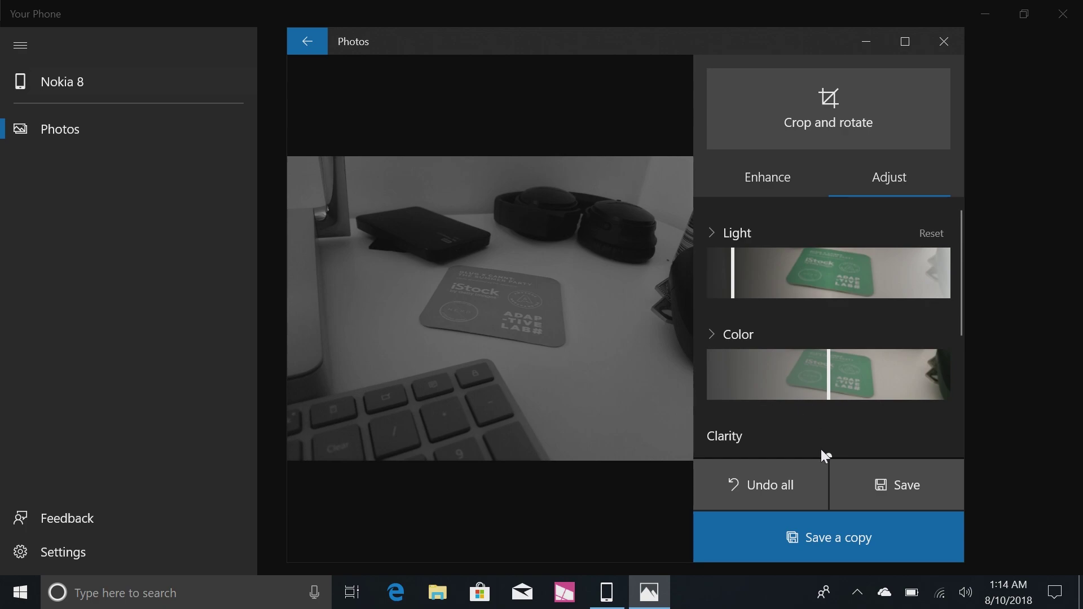
click(848, 549)
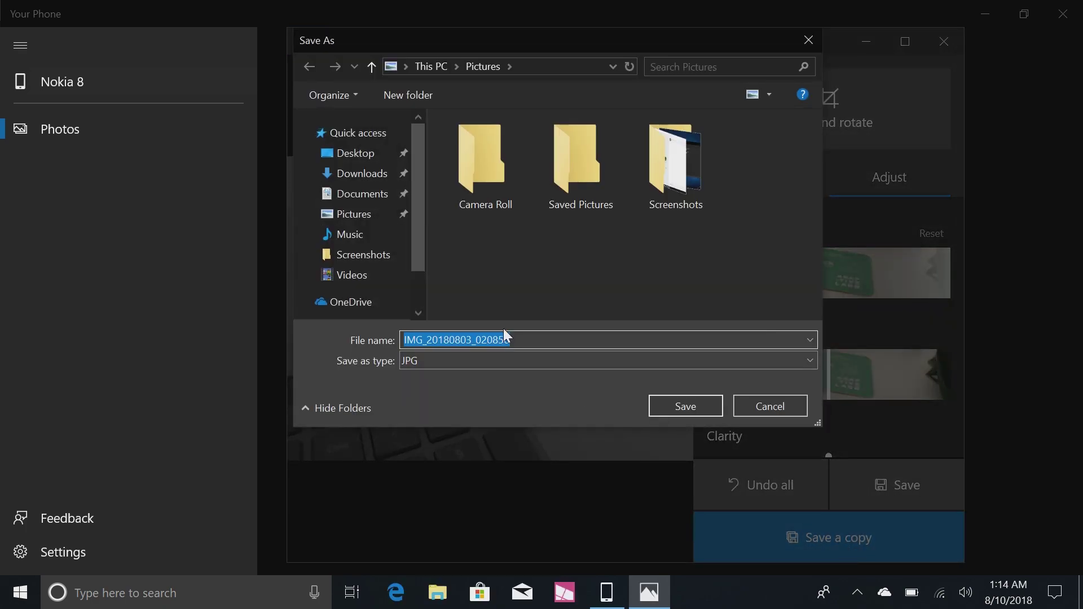
click(693, 413)
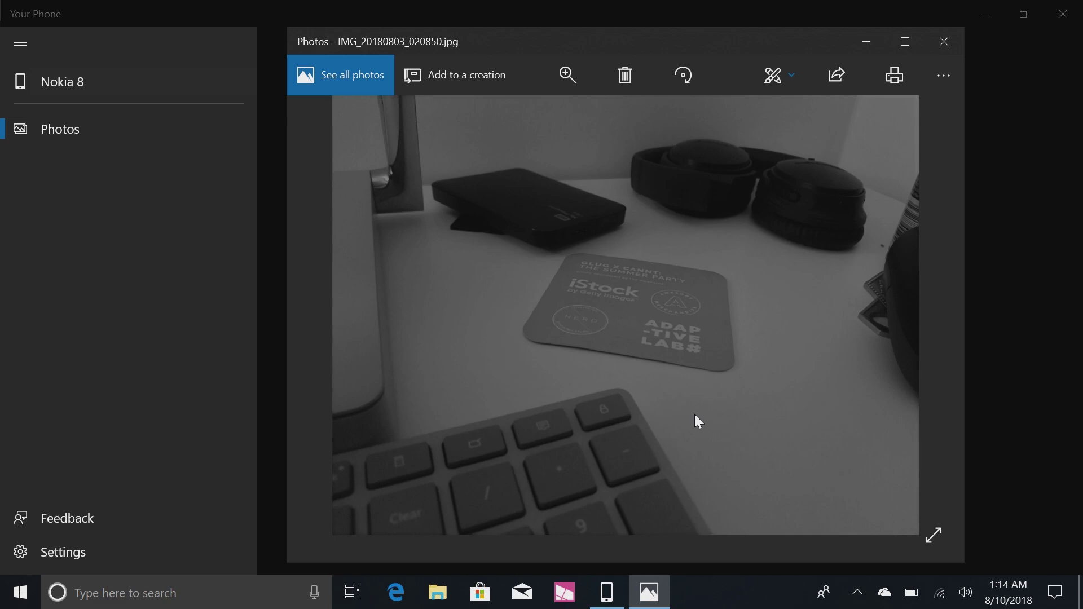
Step: Close Photos, open the phone screenshot maximized, then close the viewer again
click(953, 46)
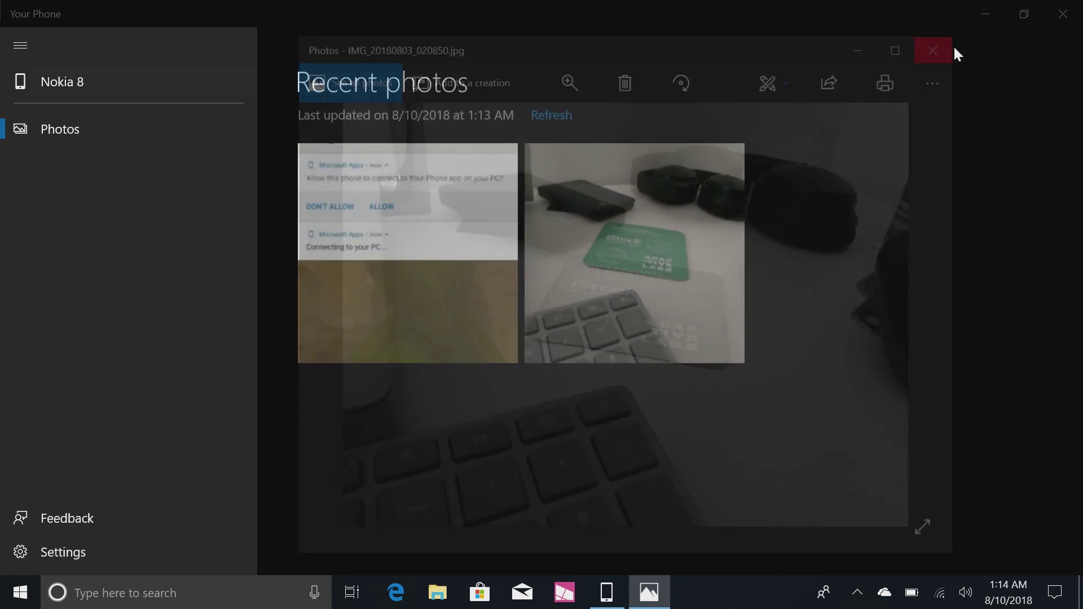
click(437, 239)
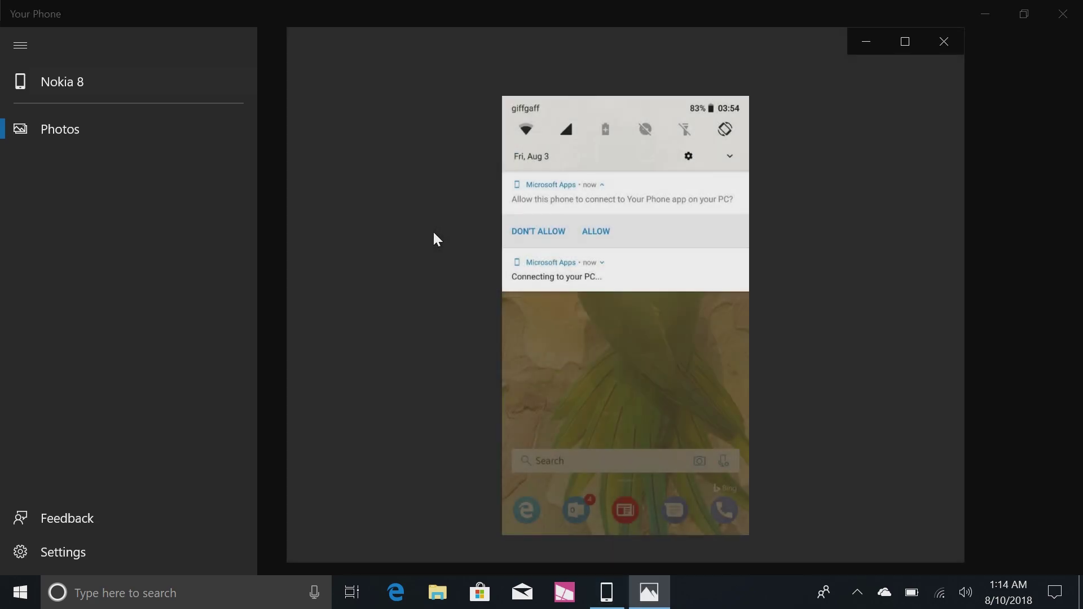
click(904, 42)
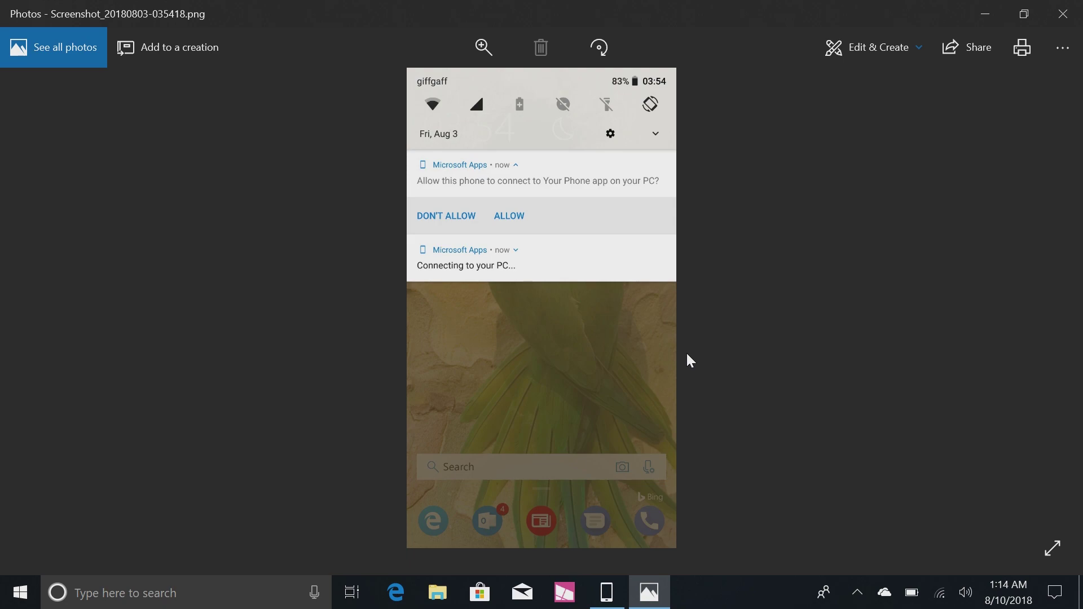
click(1076, 15)
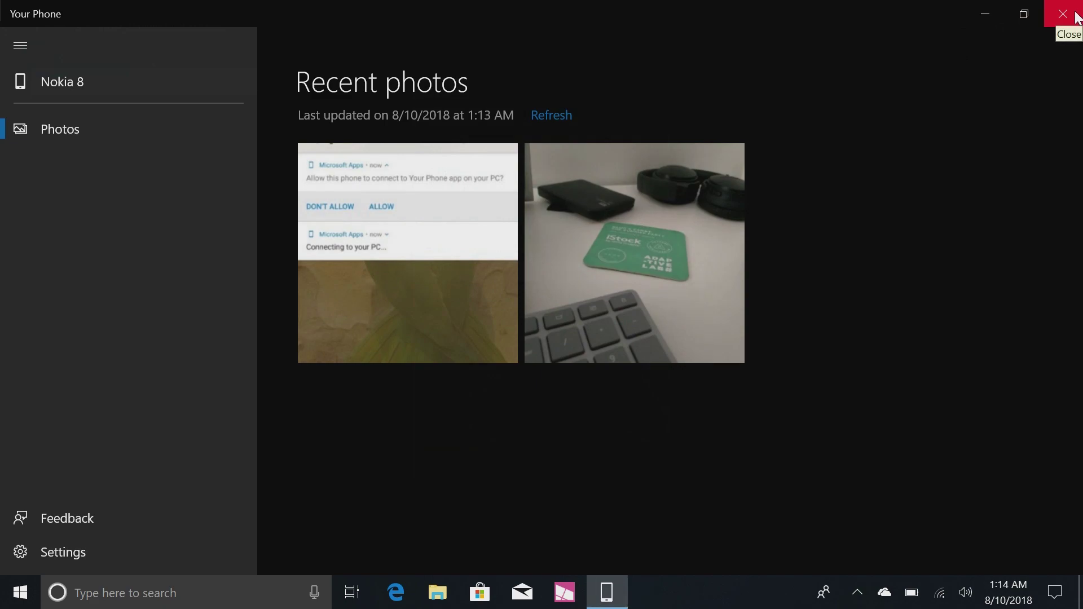
Step: Relaunch Your Phone on its Messages page from the Start tile's options
click(154, 550)
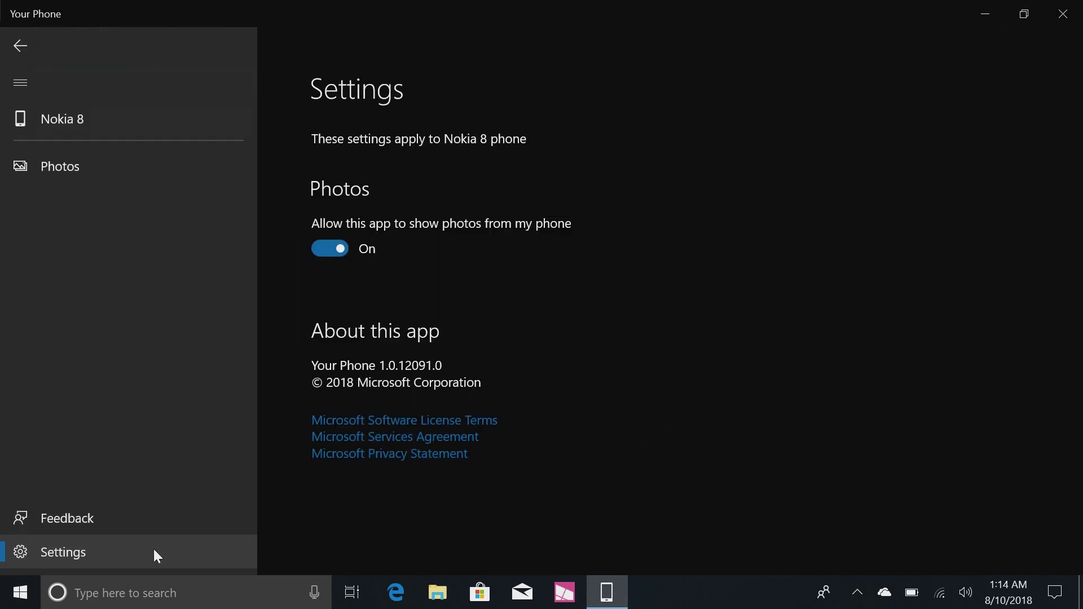
key(super)
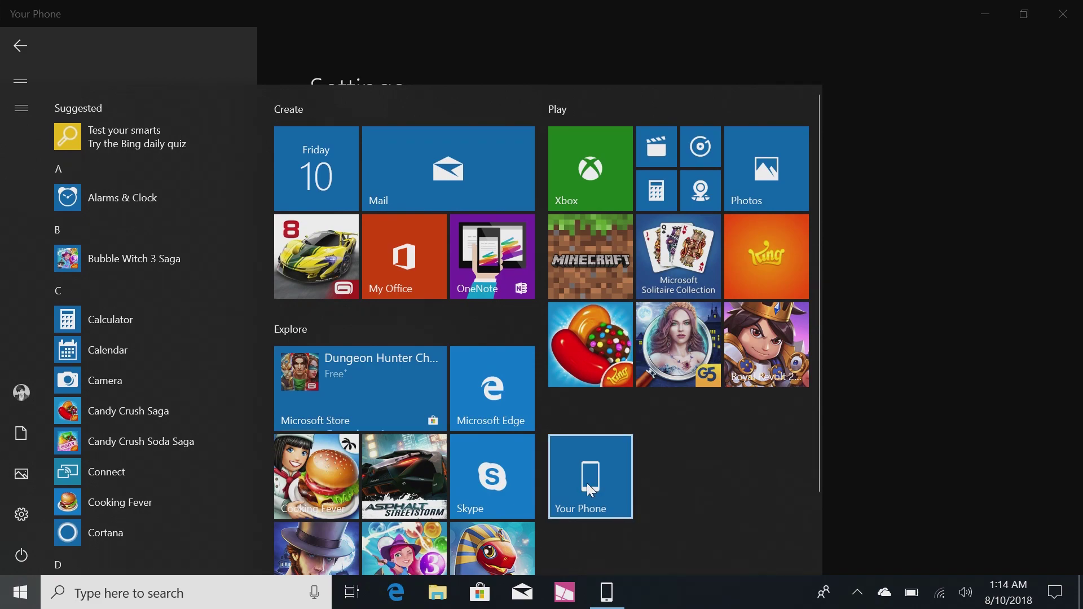
right_click(586, 483)
click(647, 459)
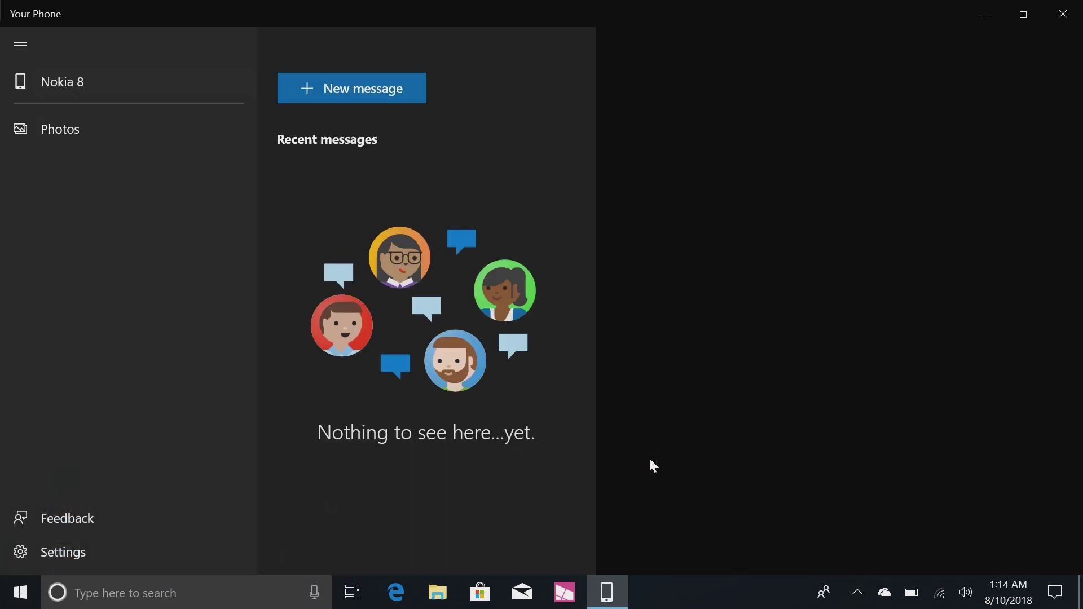
Step: Start a new message, type 'uyugyugyug' in the body, then close Your Phone
click(352, 94)
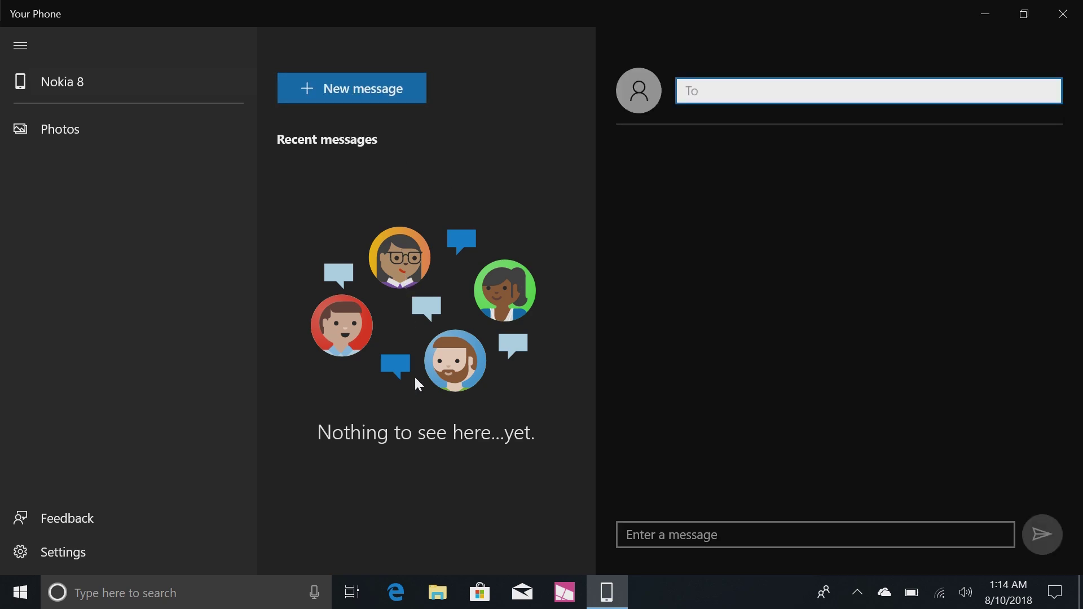
click(679, 535)
text(uyugyugyug)
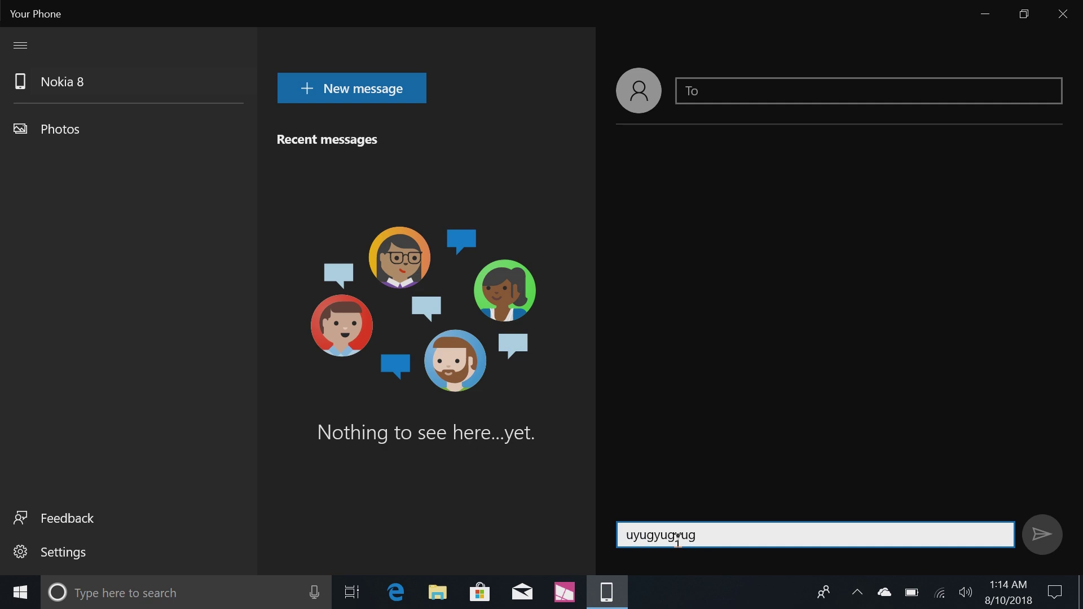
click(1063, 13)
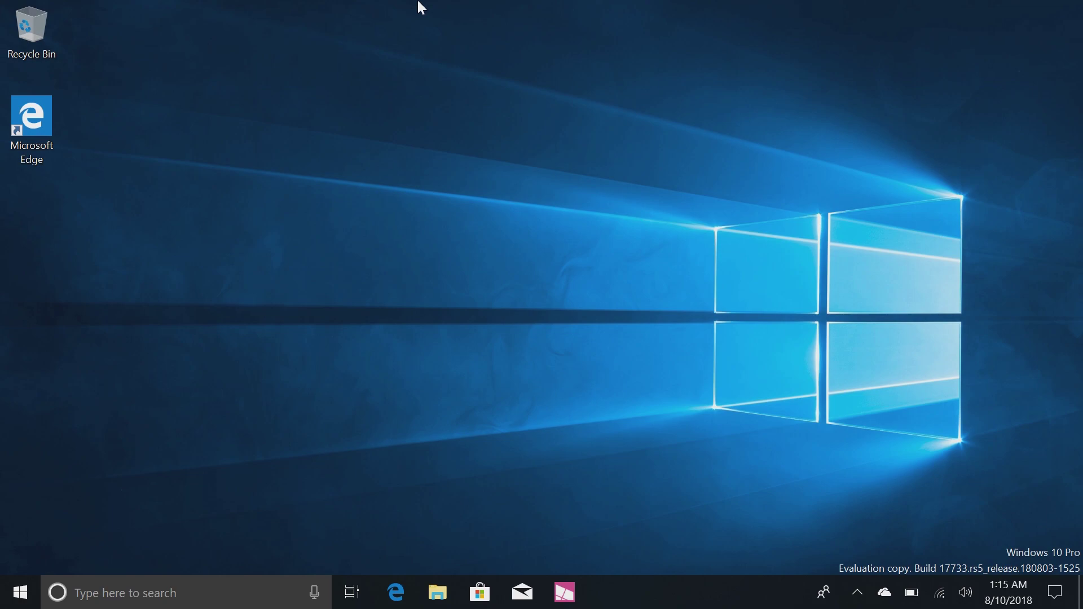
Step: Find Game bar in the Start app list, then open its capture, Performance and Audio overlay
key(super)
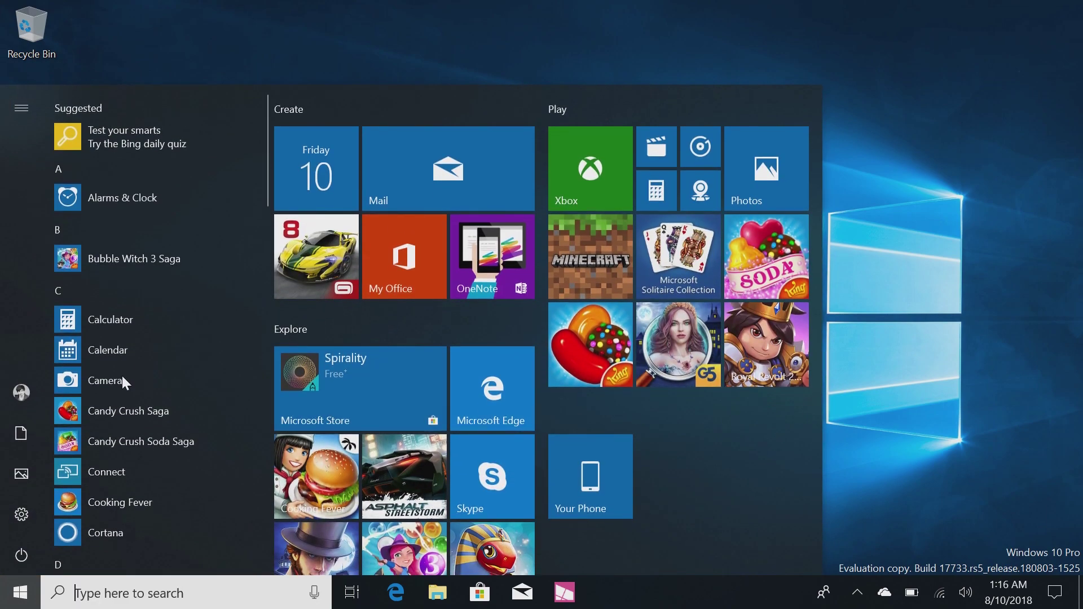
scroll(121, 374, down, 6)
scroll(144, 425, down, 1)
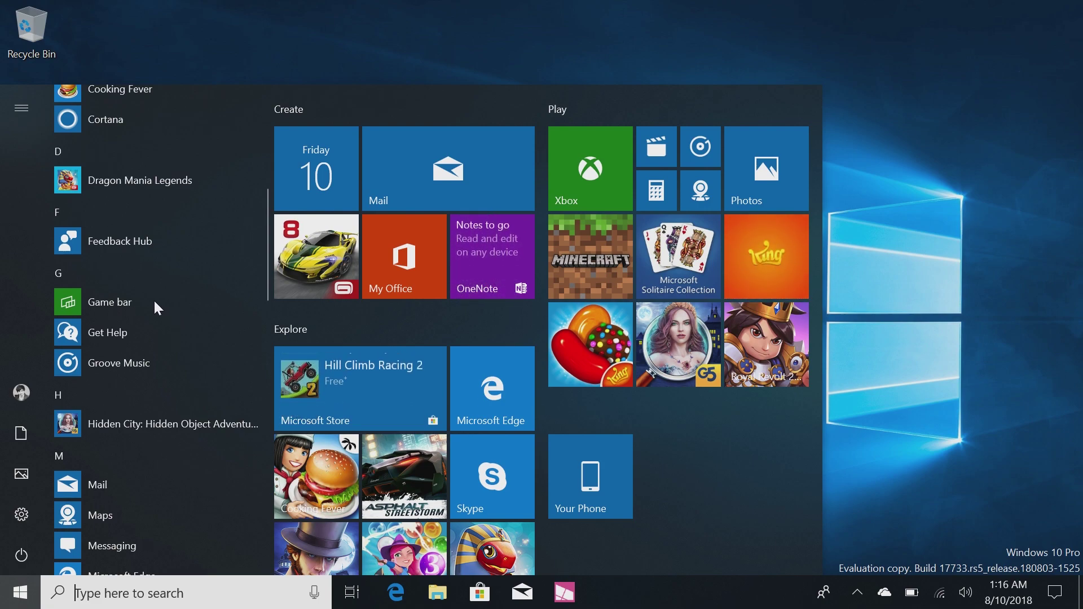
click(920, 319)
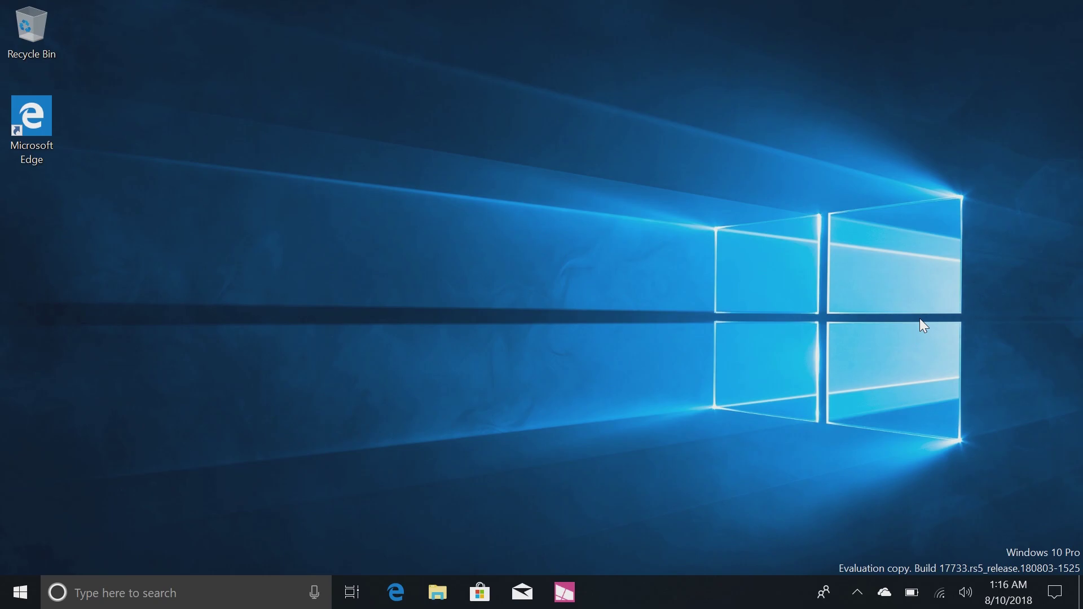
key(super+g)
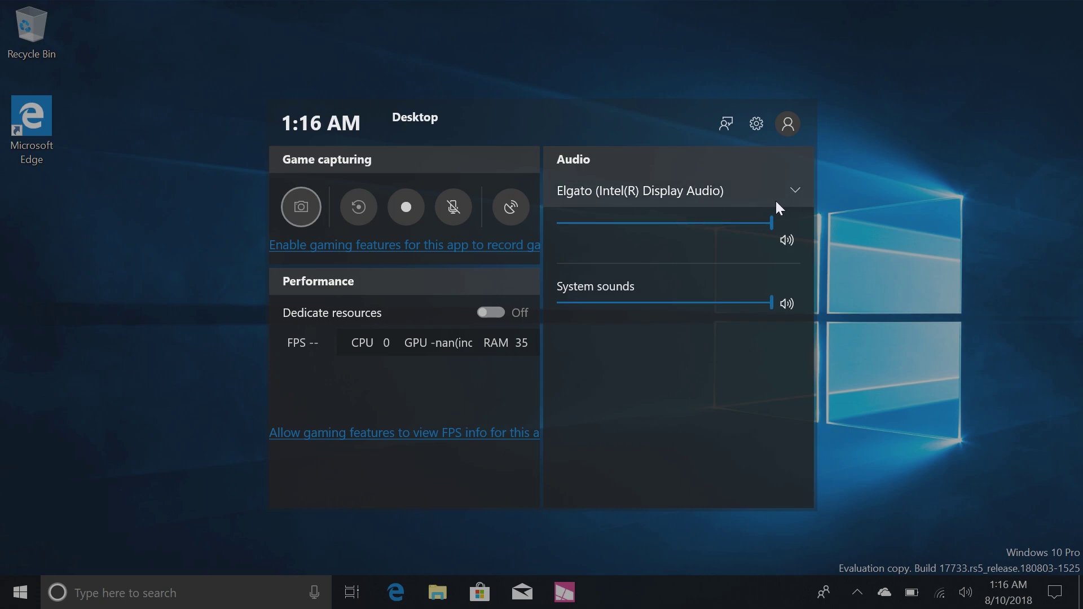
Step: Scroll through the Game bar settings panel, then choose 'Edit more preferences in Windows Settings'
click(757, 125)
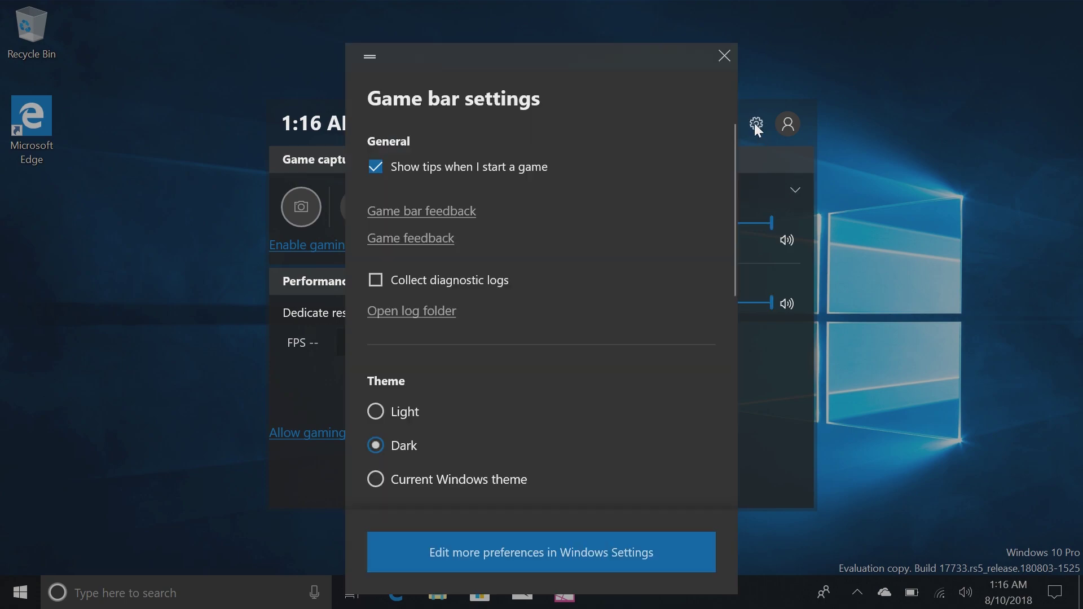
scroll(631, 400, down, 5)
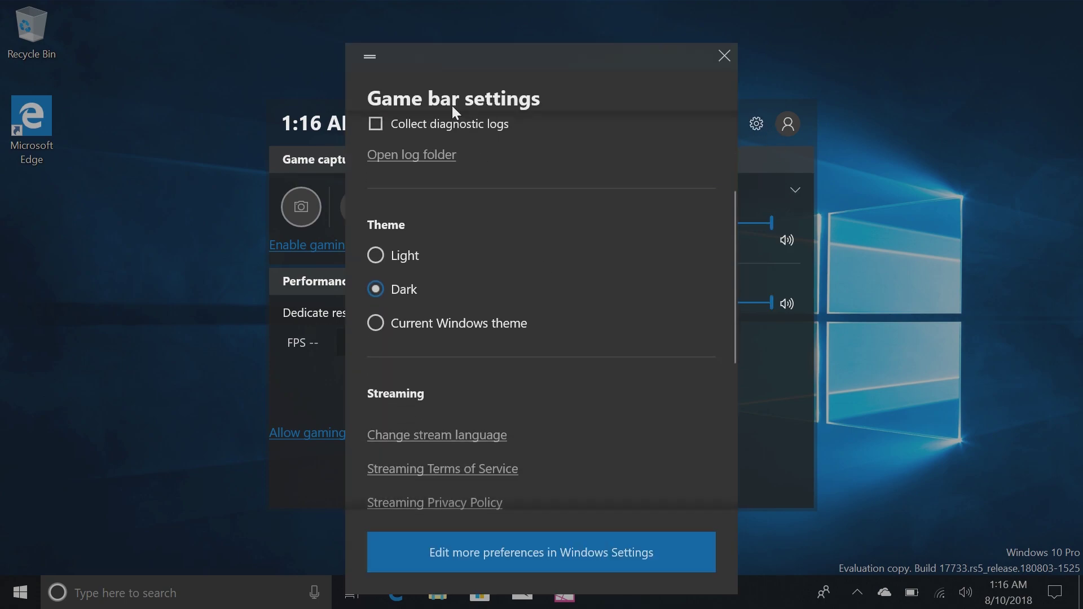
scroll(571, 343, down, 2)
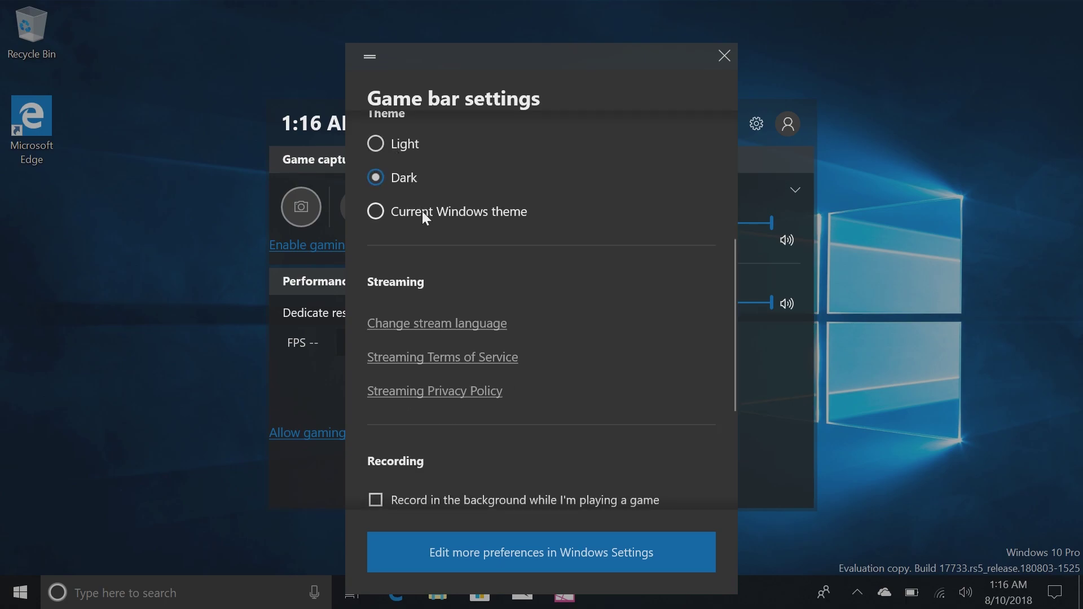
scroll(551, 307, down, 1)
scroll(552, 310, down, 2)
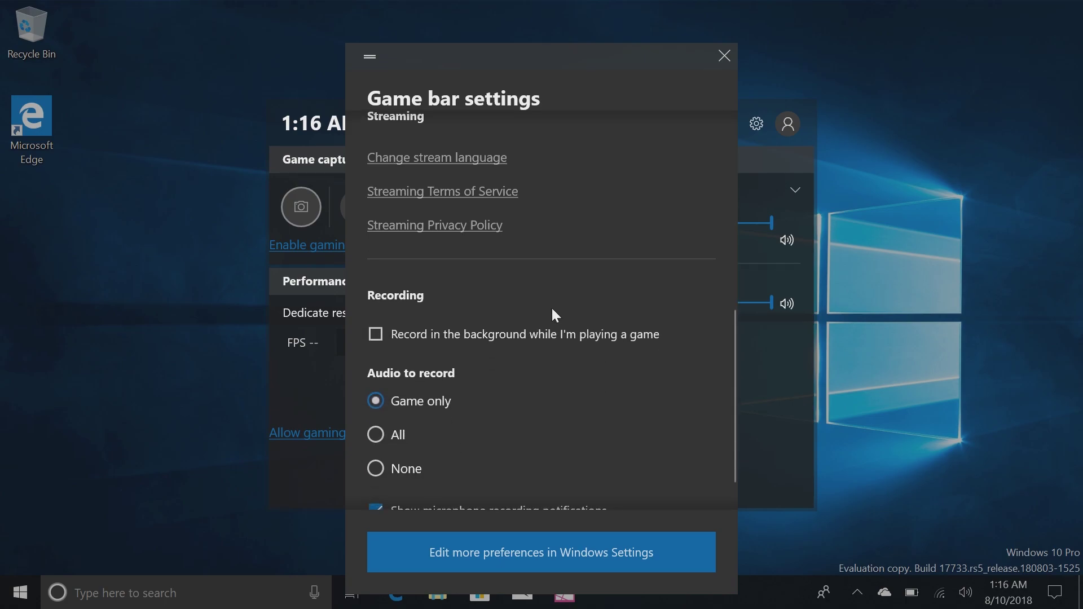
scroll(603, 436, down, 1)
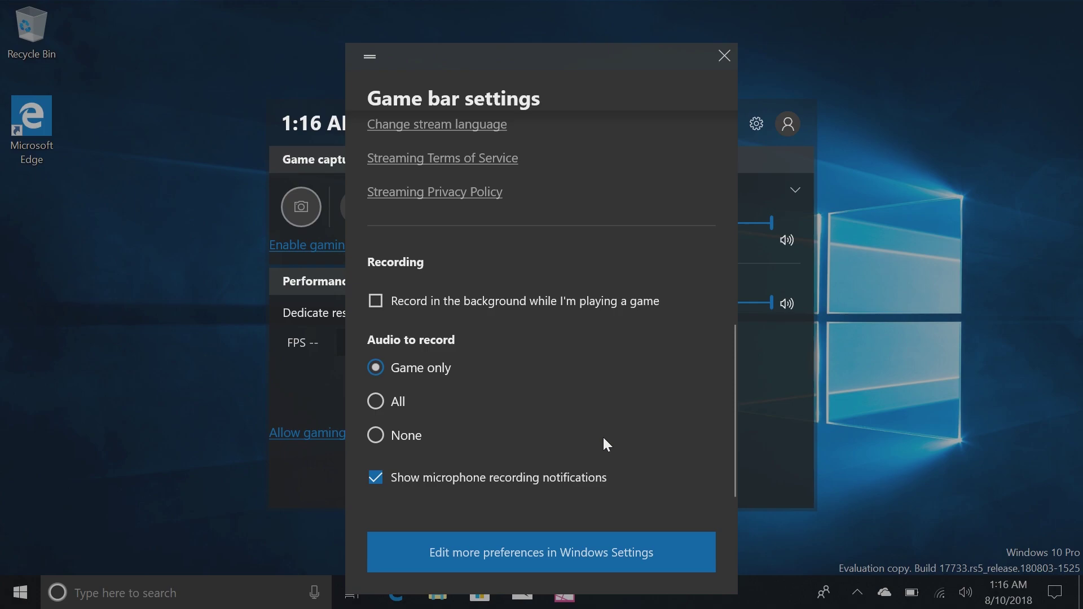
click(552, 558)
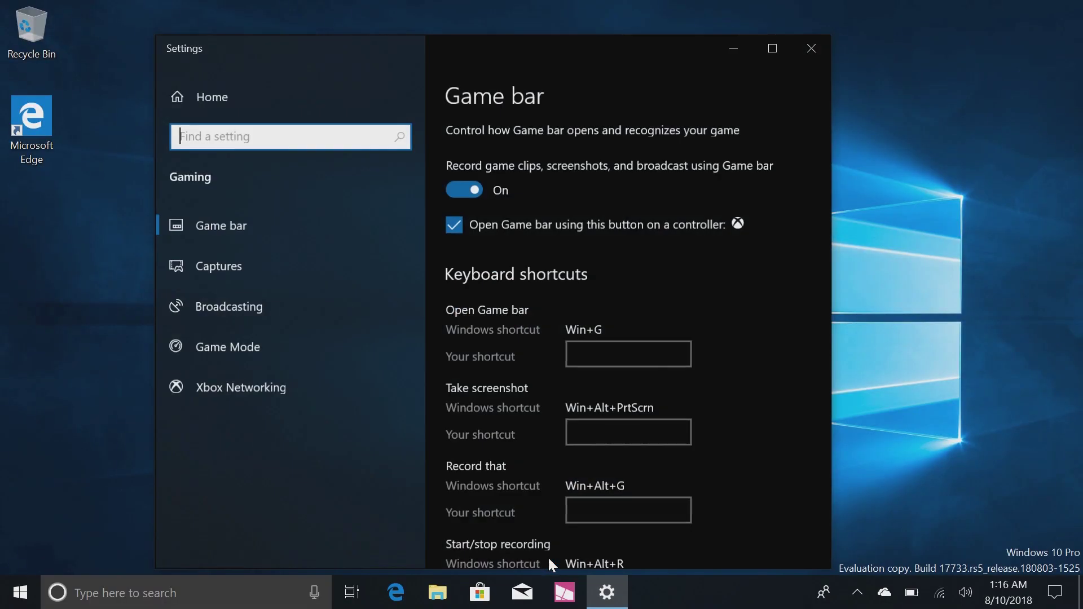
Step: Maximize Settings and view the Broadcasting and Game Mode pages before returning to Home
click(763, 47)
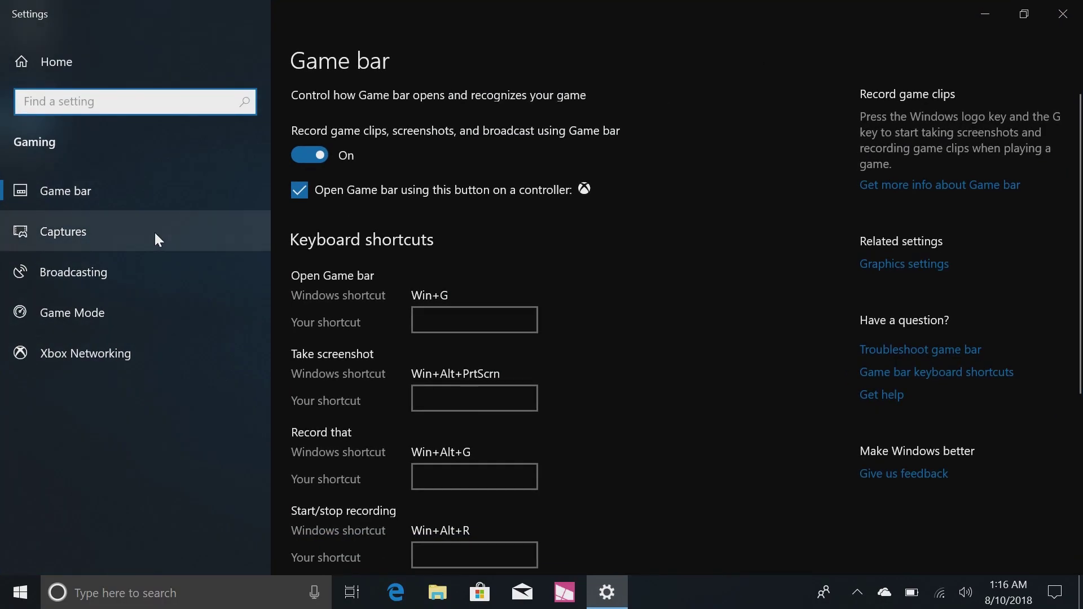
click(137, 274)
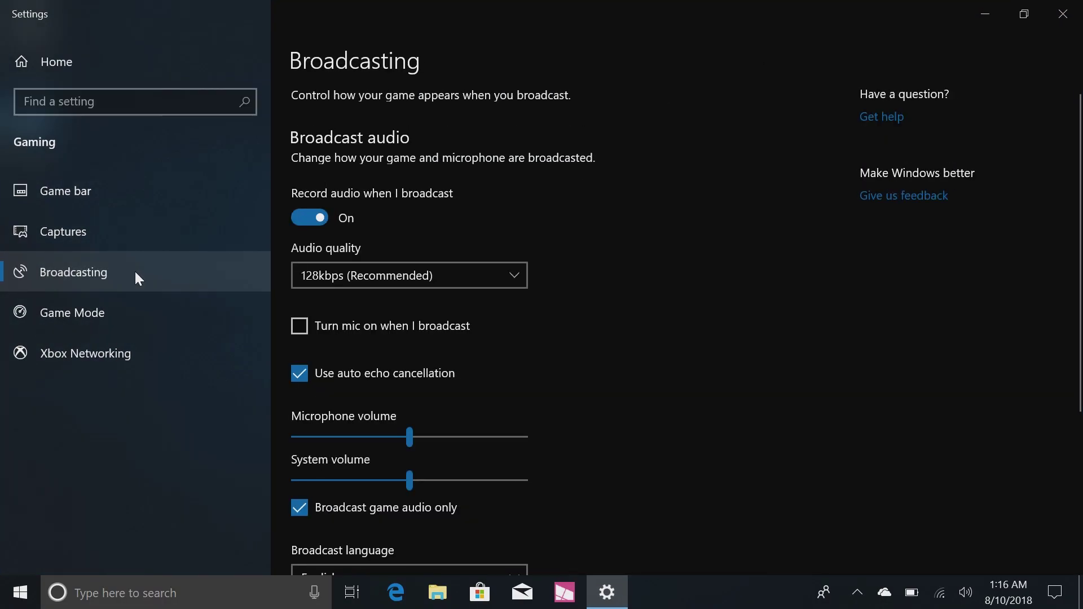
click(114, 314)
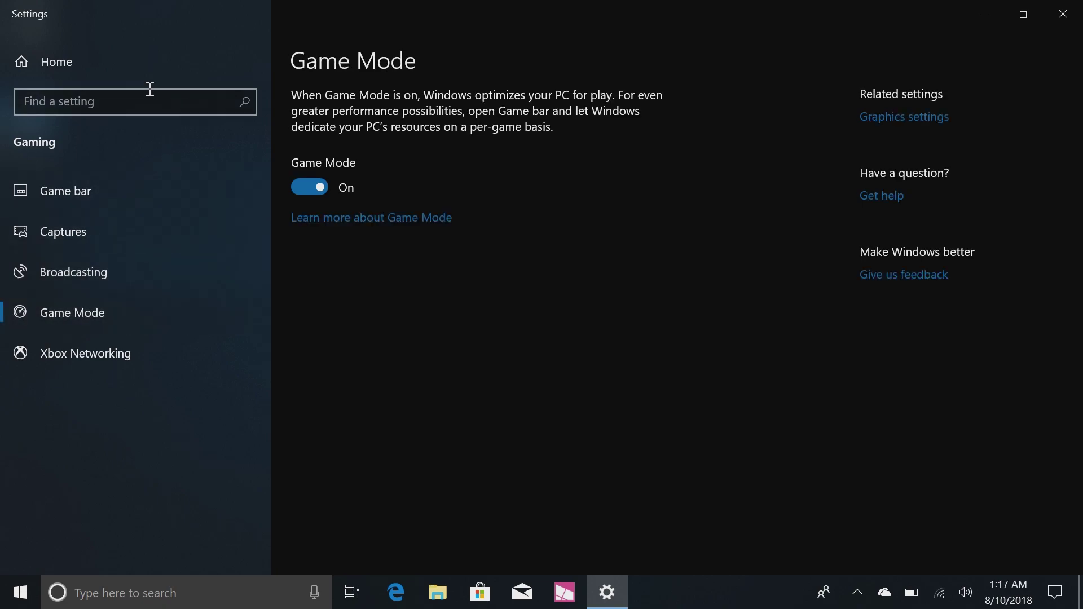
click(101, 60)
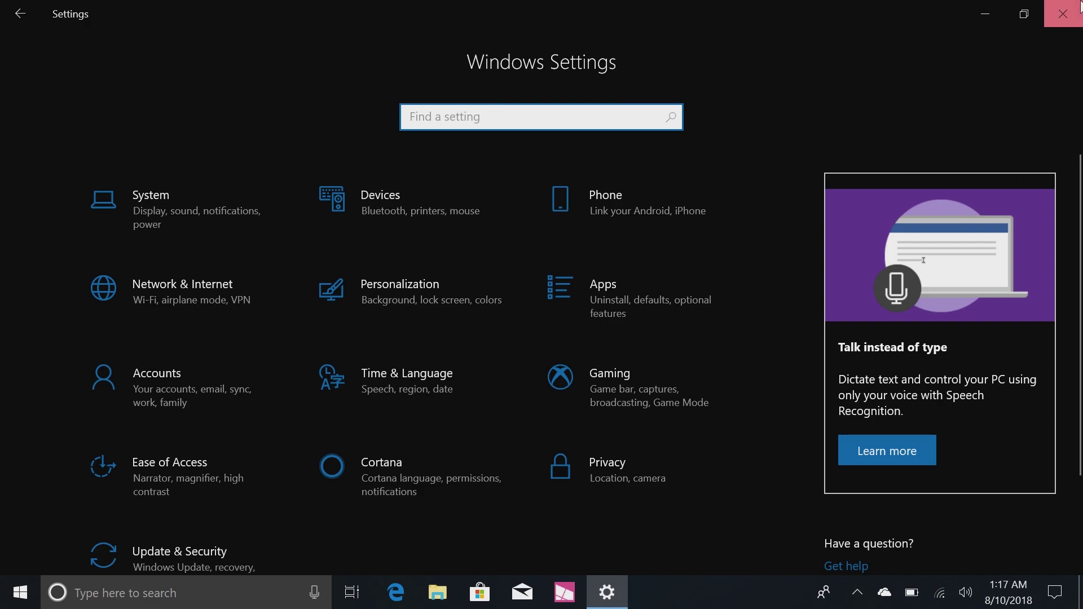
Step: Close Settings, then reopen and dismiss the Game bar overlay to leave the desktop
click(1071, 9)
key(super+g)
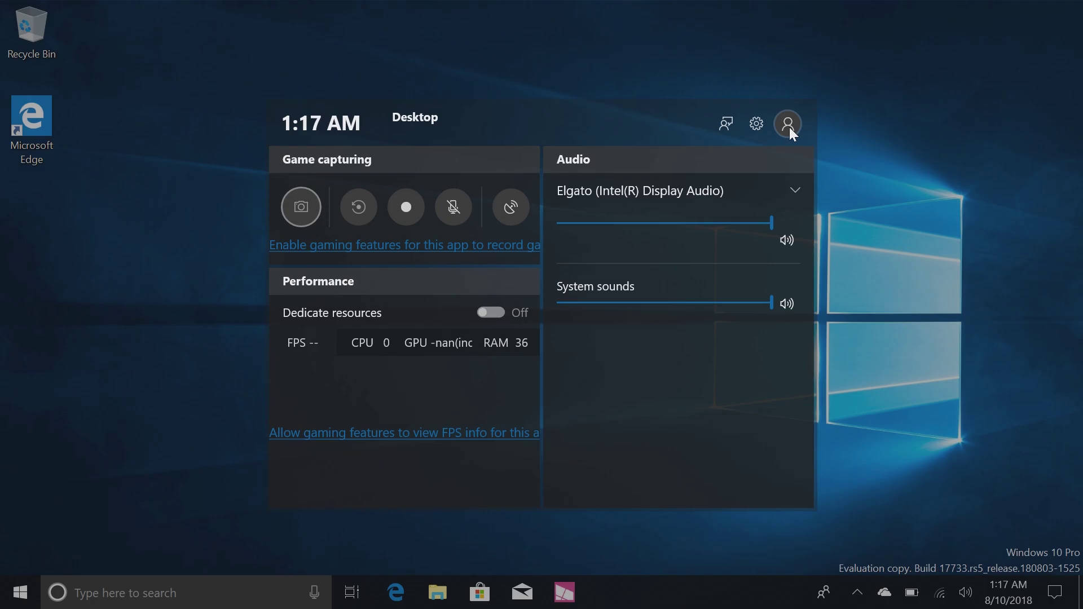
click(932, 489)
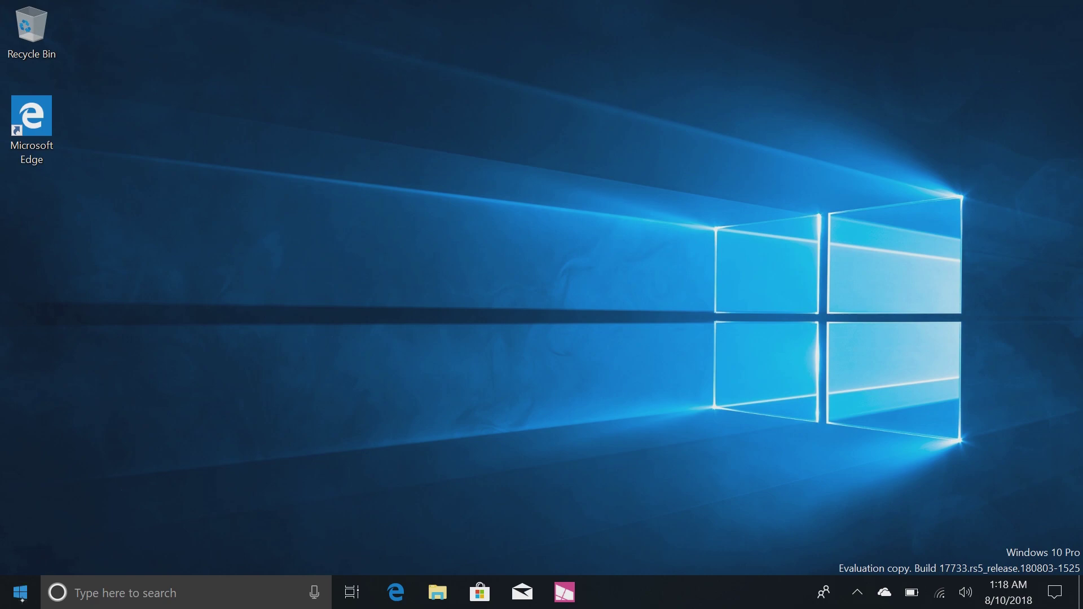
click(20, 591)
Step: Pen-write 'Hello' in Find a setting (recognized as 'Here'), scratch it out, then close Settings
click(21, 514)
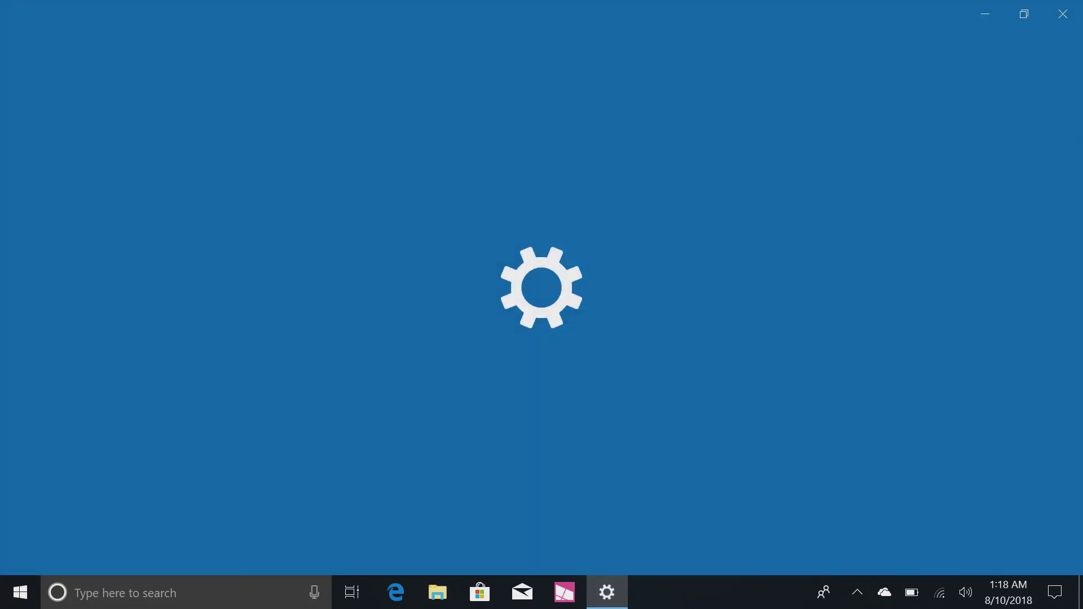
click(490, 114)
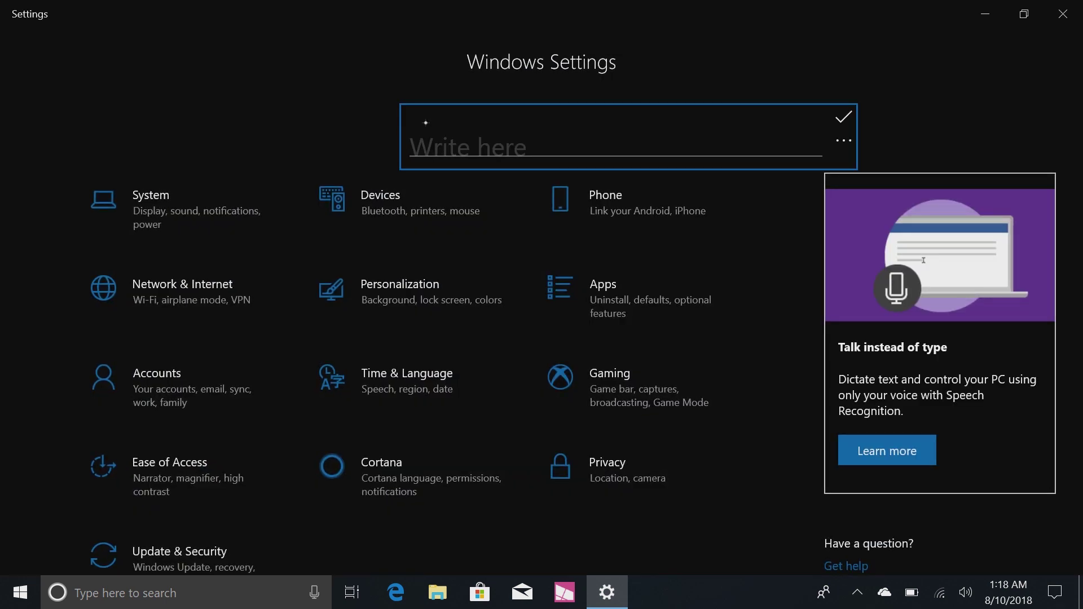
drag(429, 126, 429, 149)
drag(428, 148, 456, 150)
mouse_move(458, 166)
mouse_down()
mouse_move(473, 148)
mouse_move(496, 155)
mouse_move(524, 135)
mouse_up()
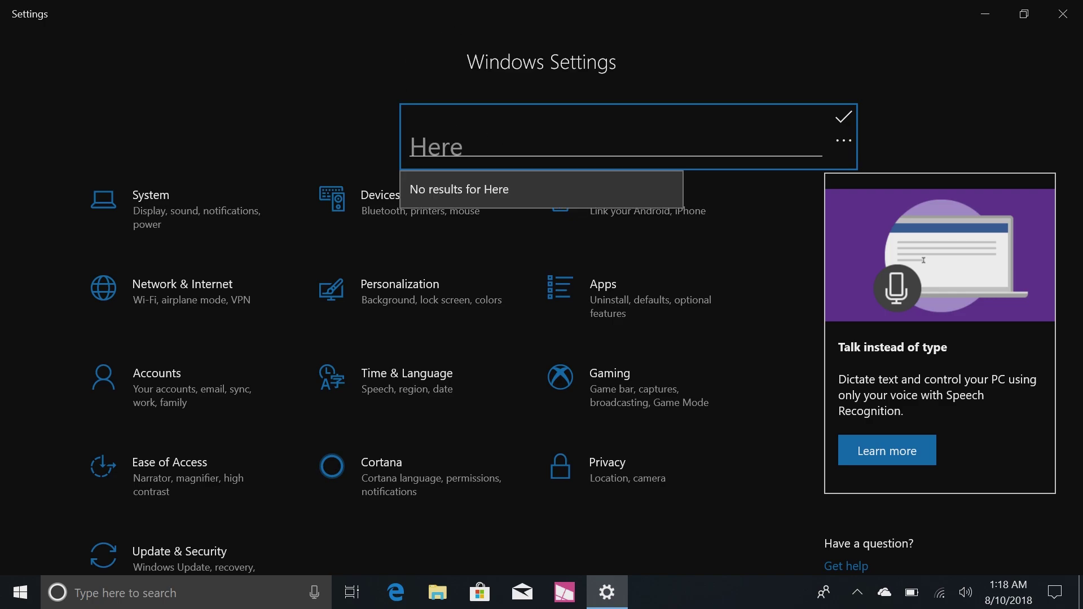
drag(485, 152, 402, 149)
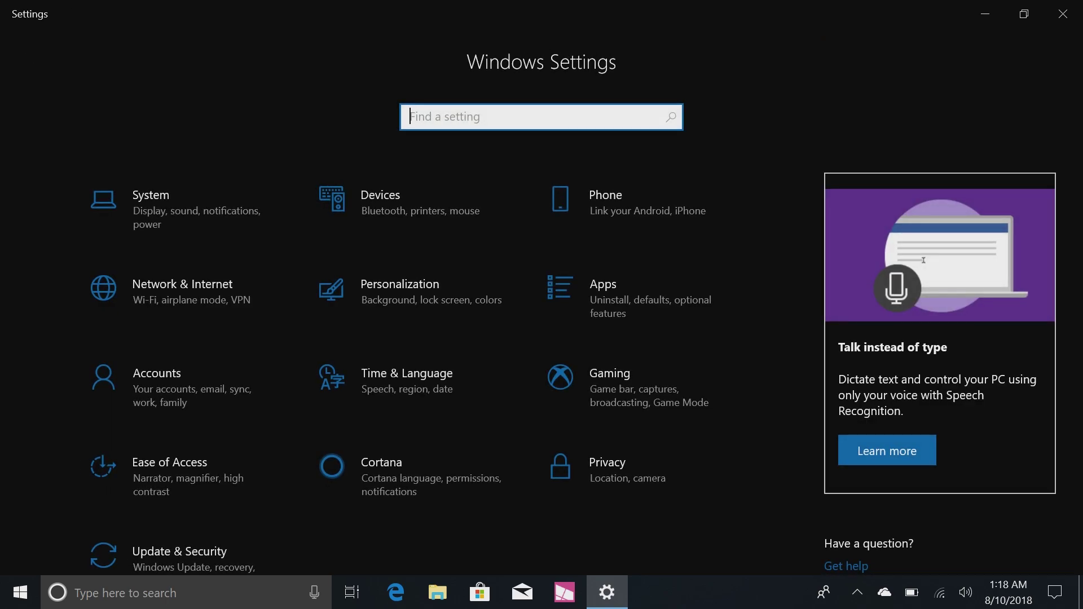
click(1062, 14)
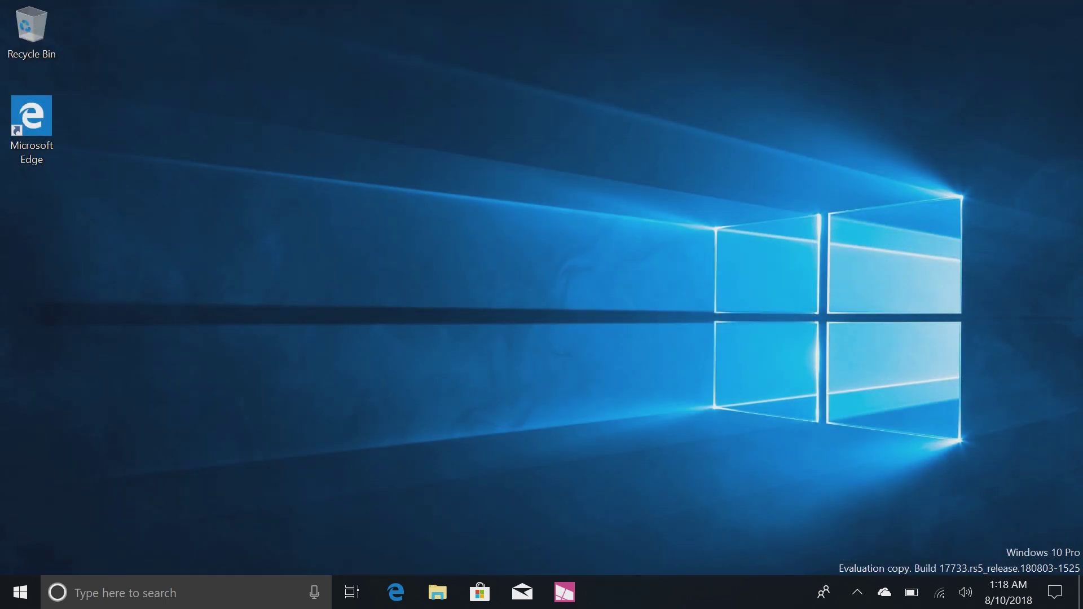